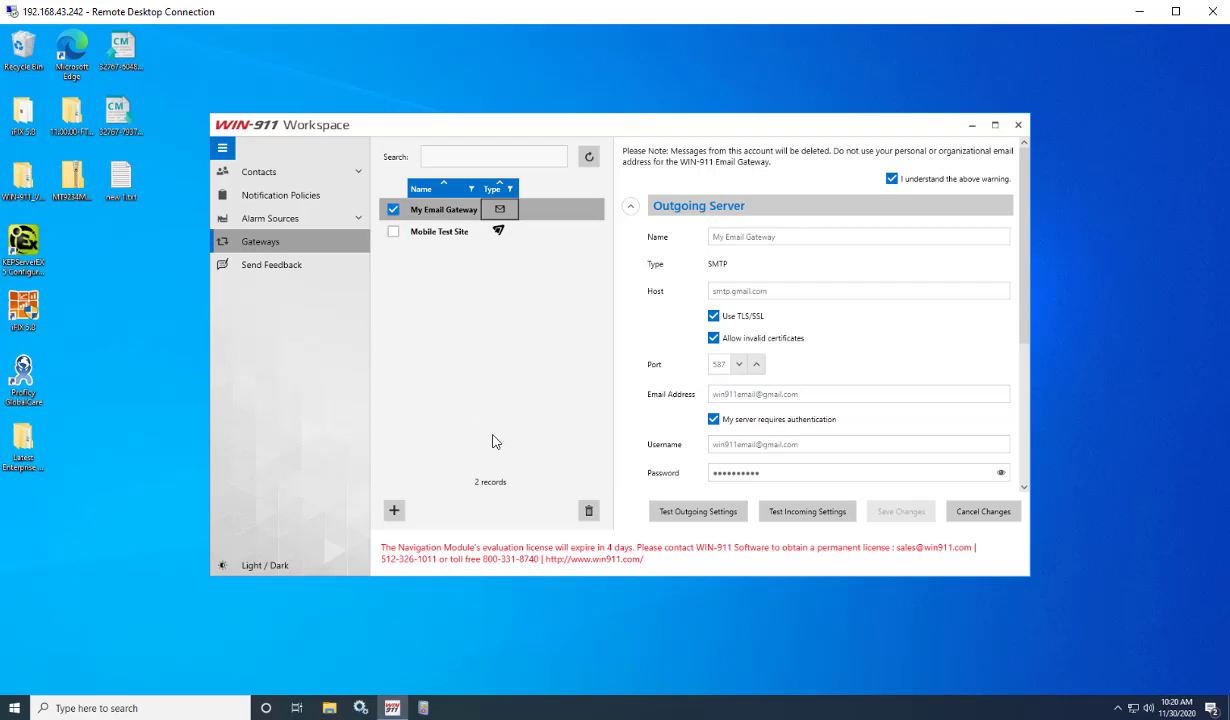
Delete the existing My Email Gateway from the Gateways list.
click(588, 511)
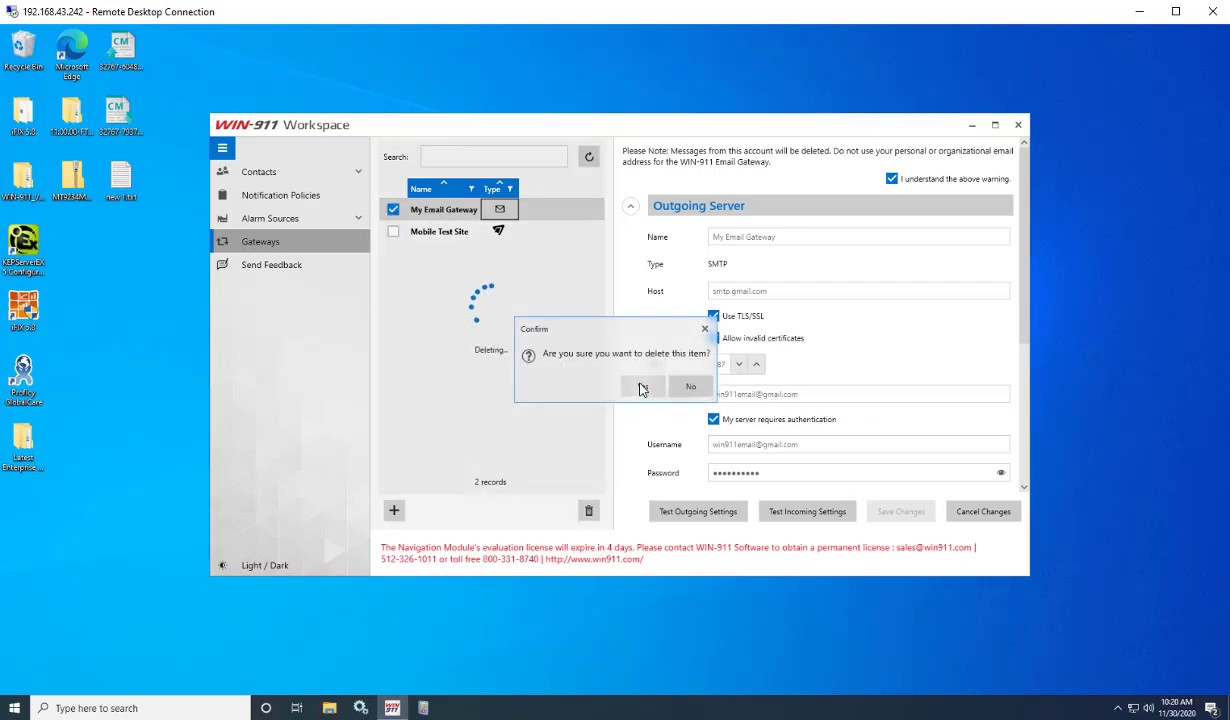
Confirm the deletion of My Email Gateway and add a new Email-type gateway.
click(642, 386)
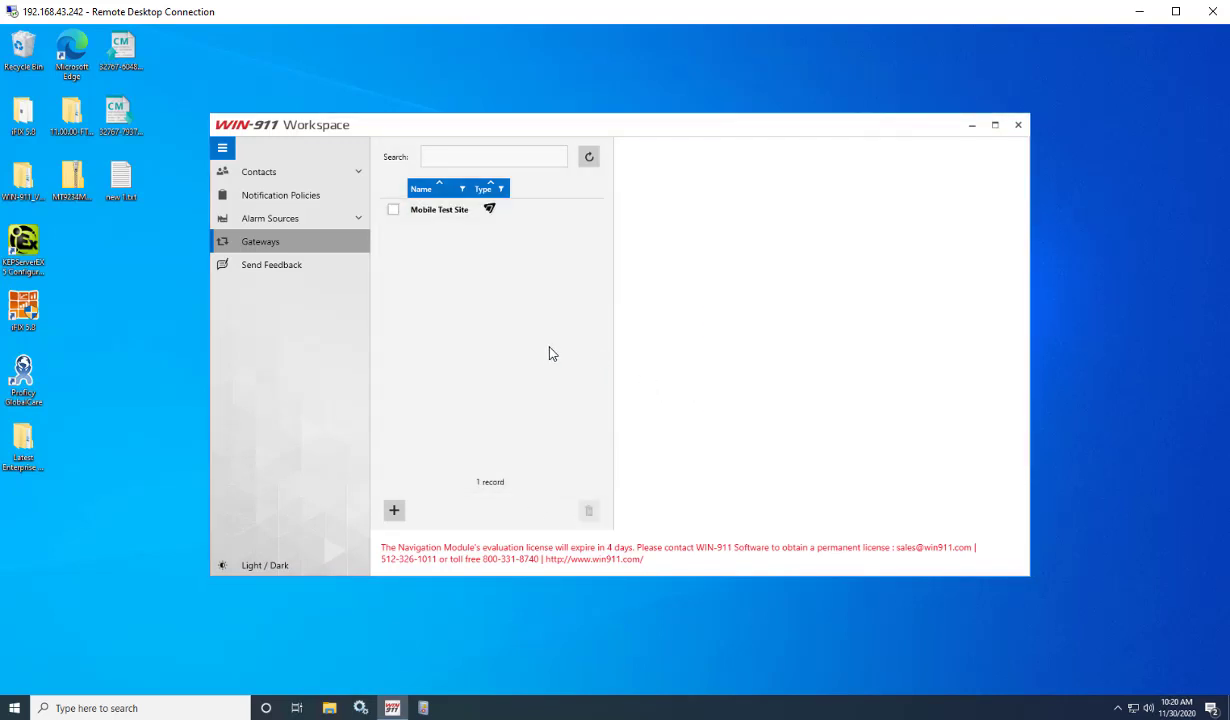
click(394, 513)
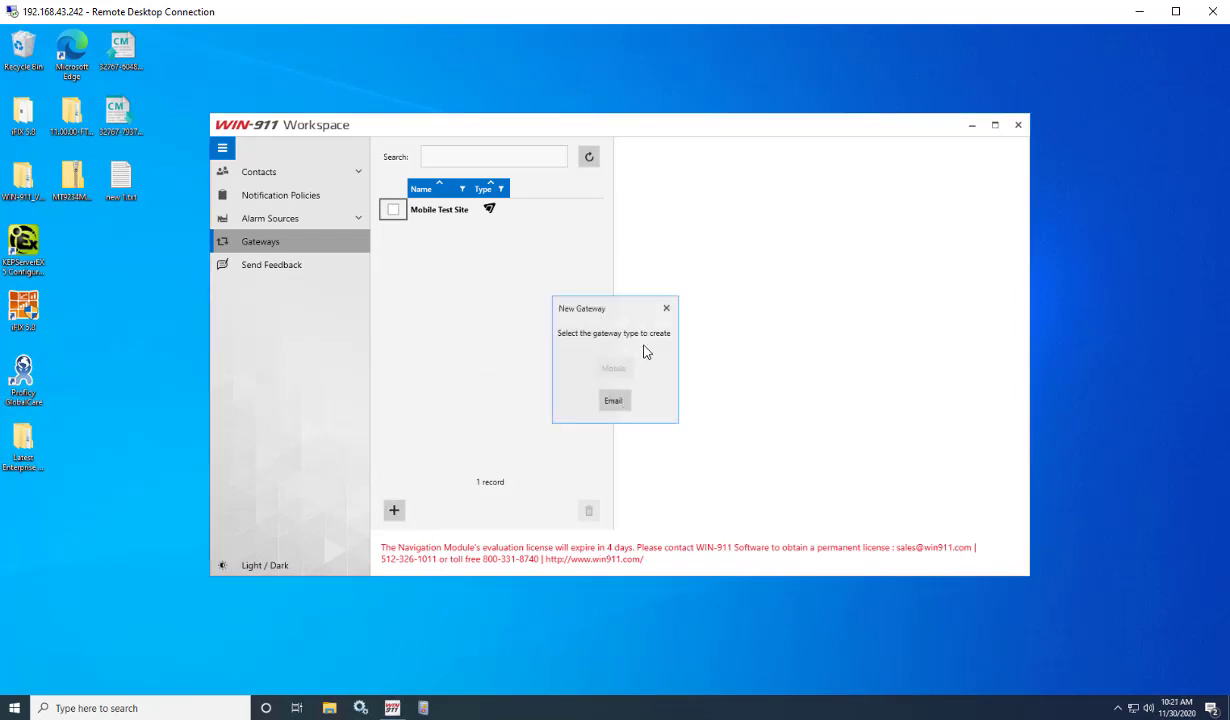
click(613, 401)
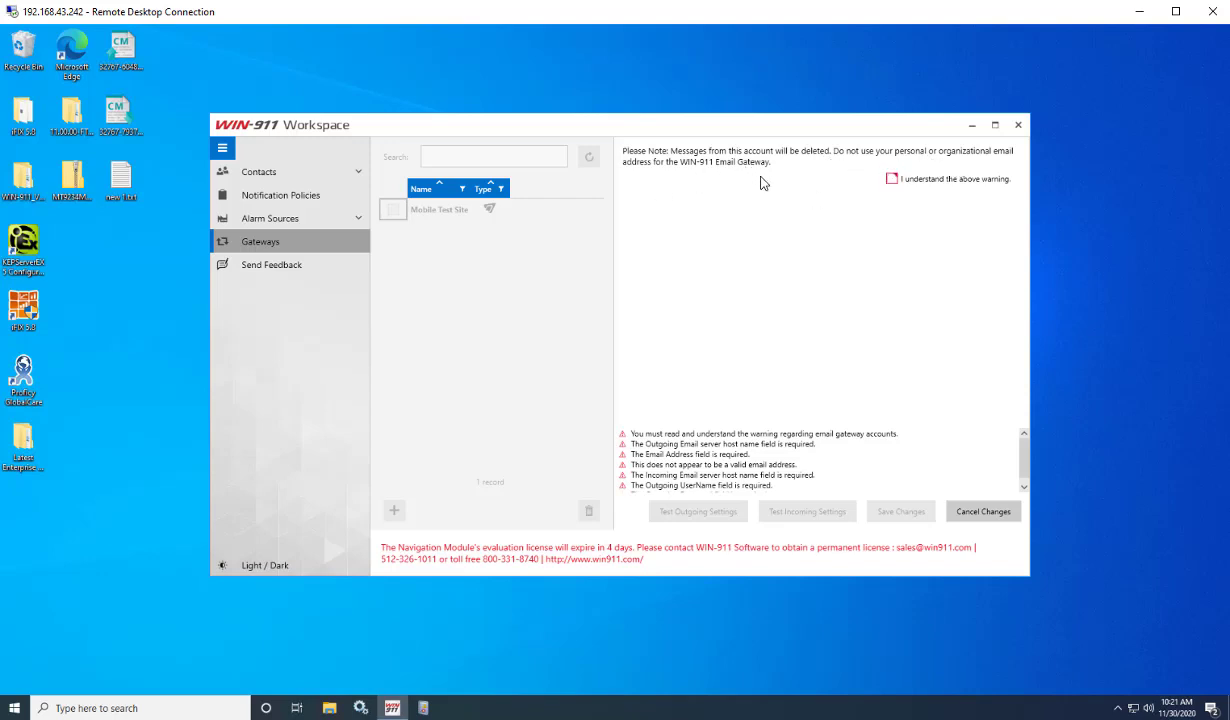
Acknowledge the account warning and replace 'Default Email Gateway' with the name My Email Gateway.
click(891, 179)
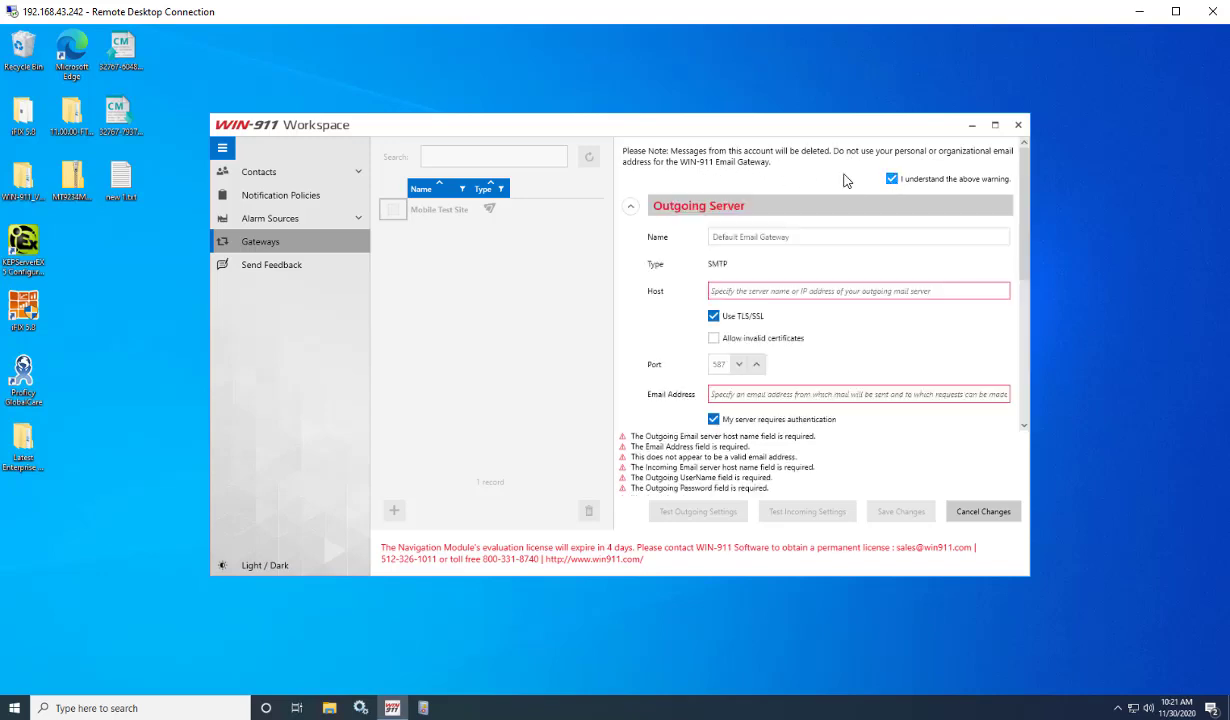
click(814, 240)
drag(826, 236, 686, 242)
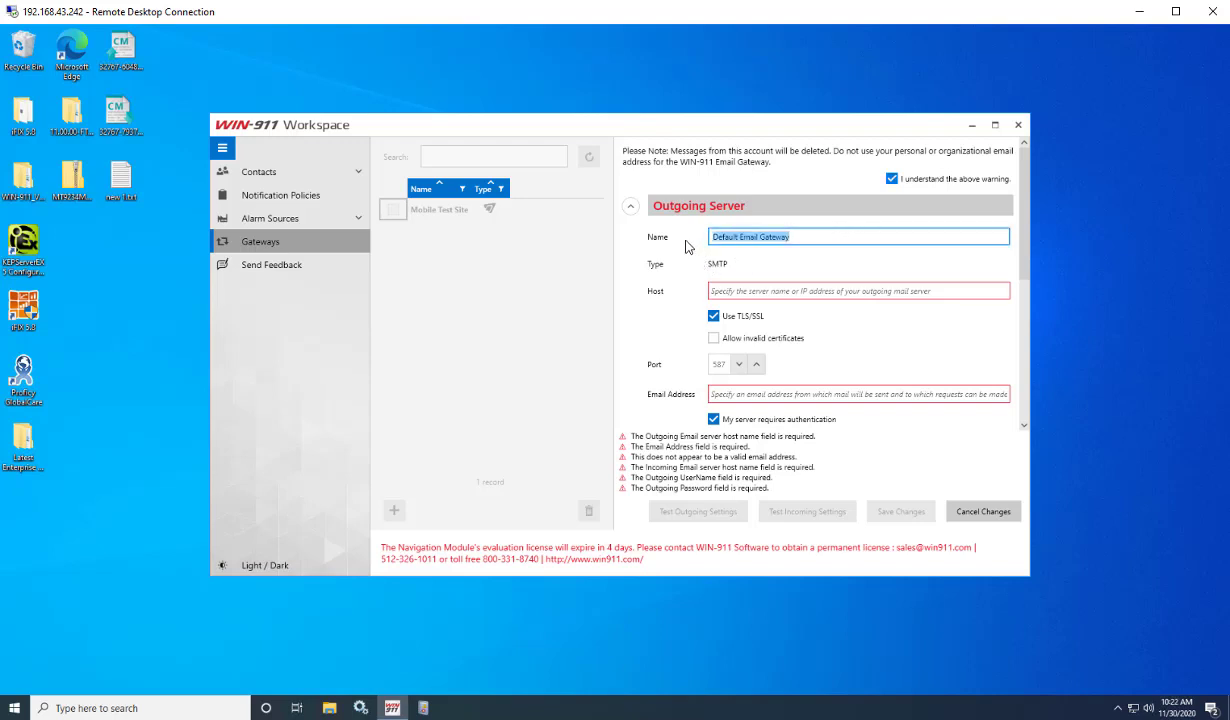
text(My)
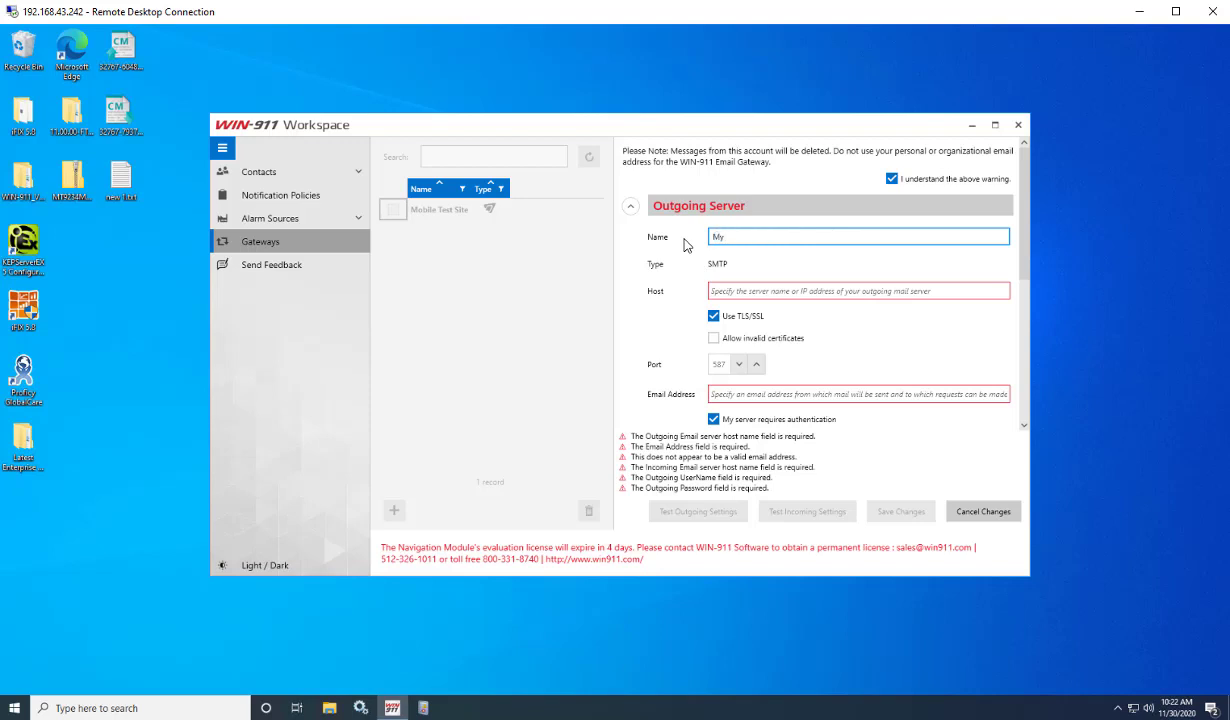
text( Email Gatew)
text(way)
Enter smtp.gmail.com as the outgoing server host.
click(752, 292)
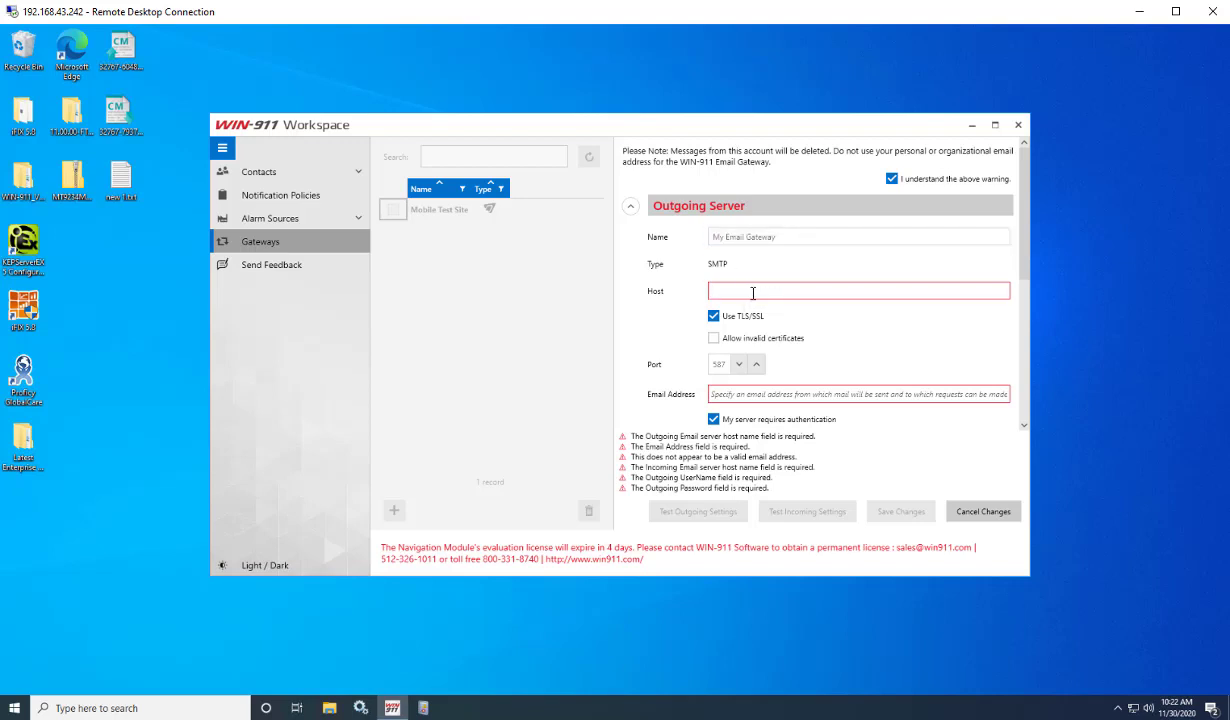
text(smtp)
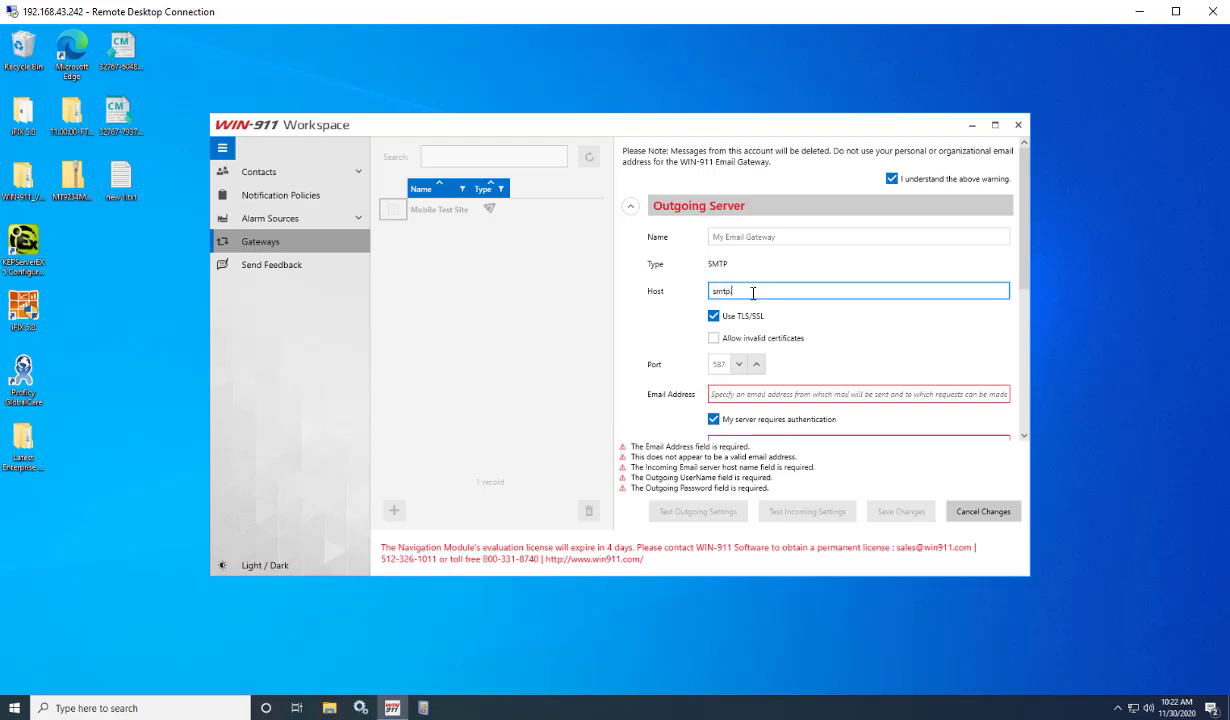
text(.gmail.com)
drag(770, 291, 708, 291)
click(805, 291)
scroll(750, 365, down, 2)
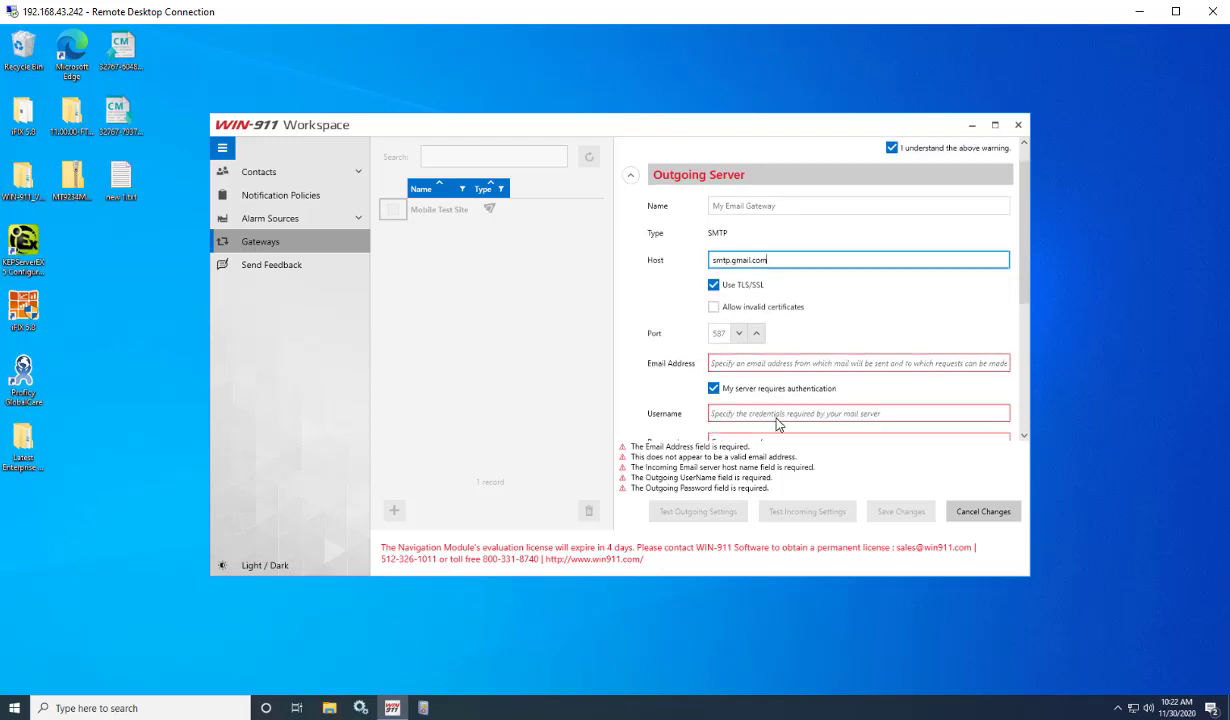
scroll(793, 365, up, 3)
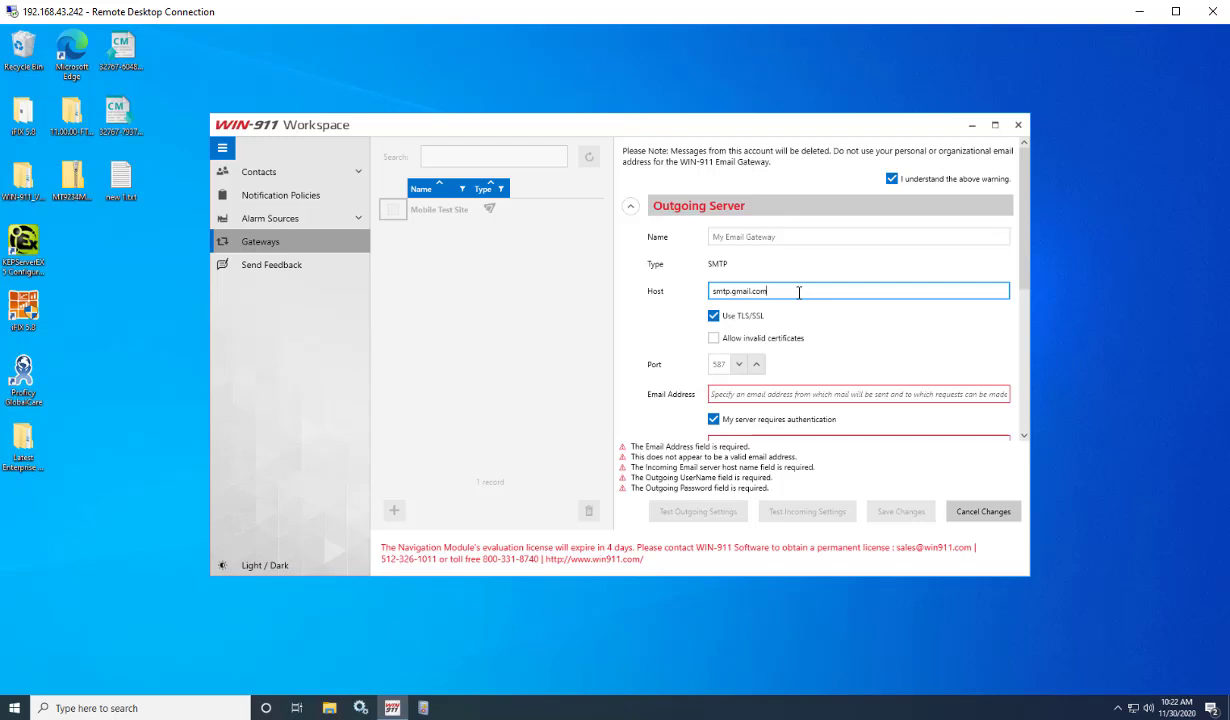
Review the outgoing host smtp.gmail.com with TLS/SSL on and port 587.
drag(799, 292, 632, 293)
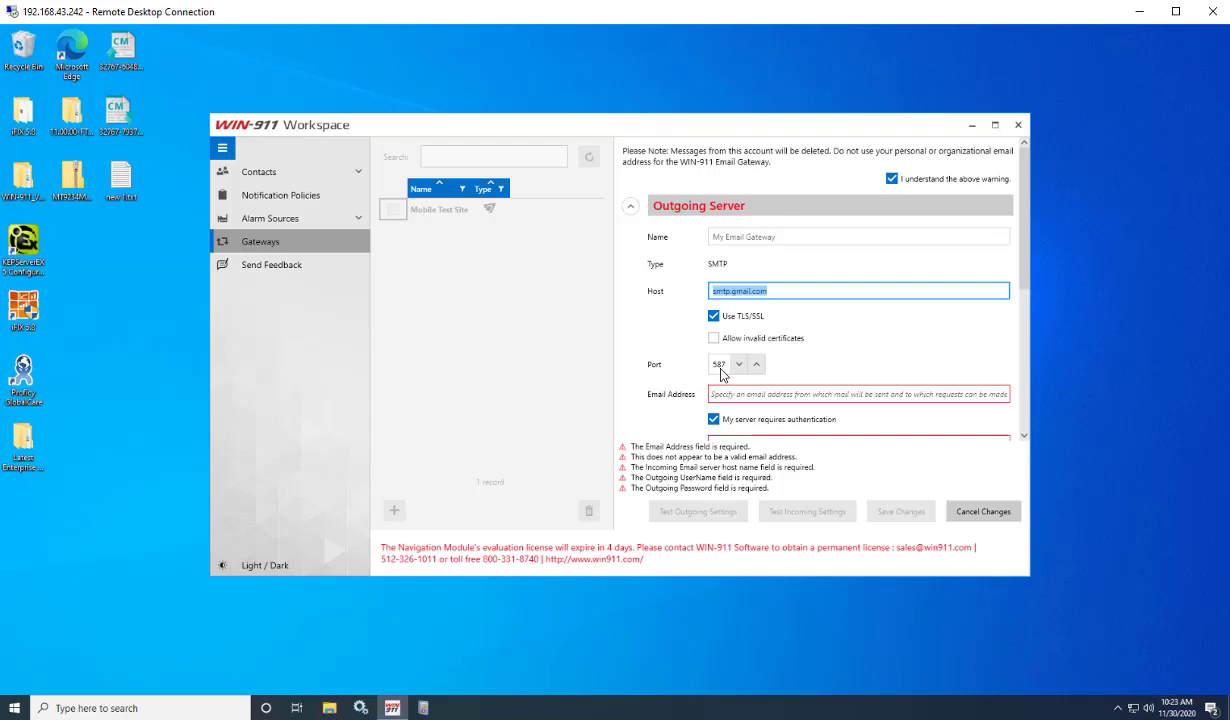
scroll(722, 372, down, 1)
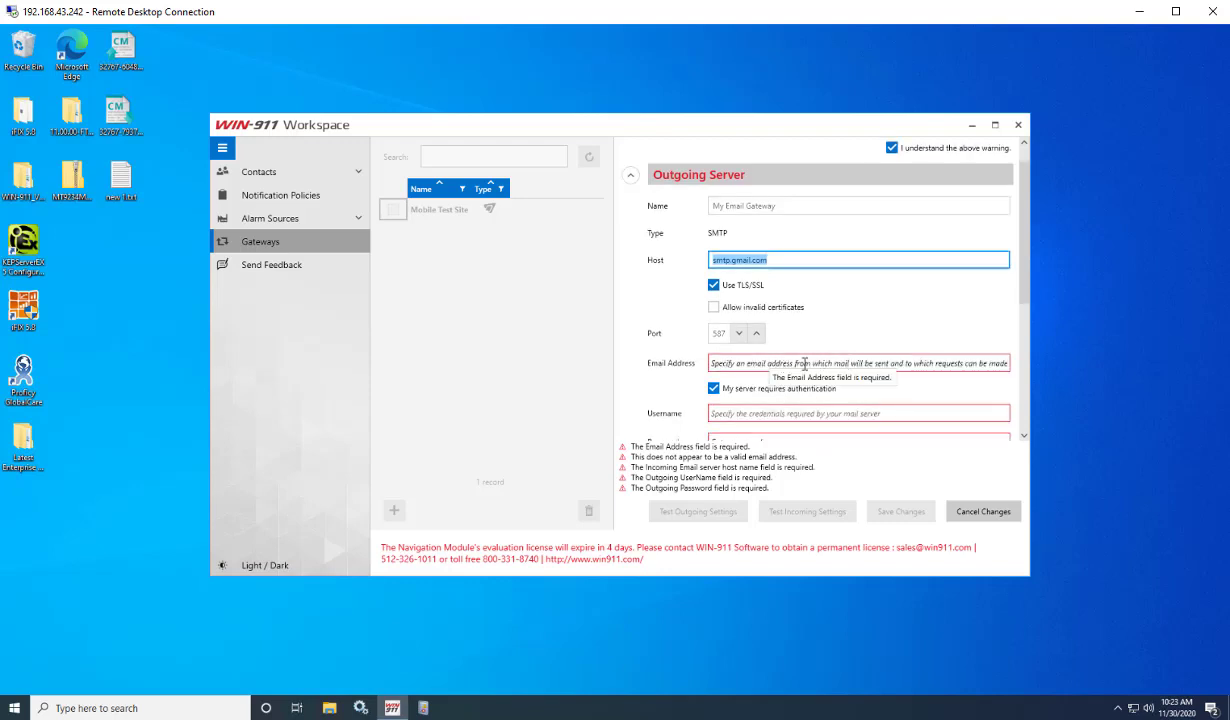
scroll(775, 368, down, 3)
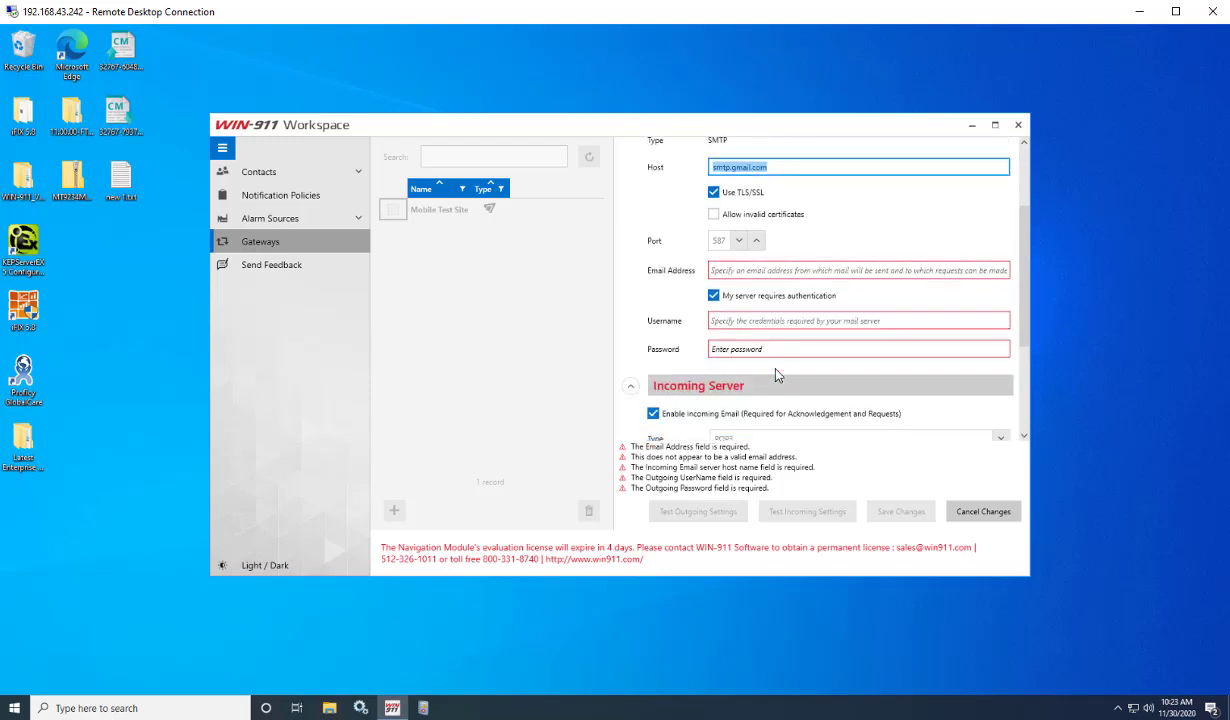
scroll(777, 380, down, 6)
scroll(780, 407, up, 8)
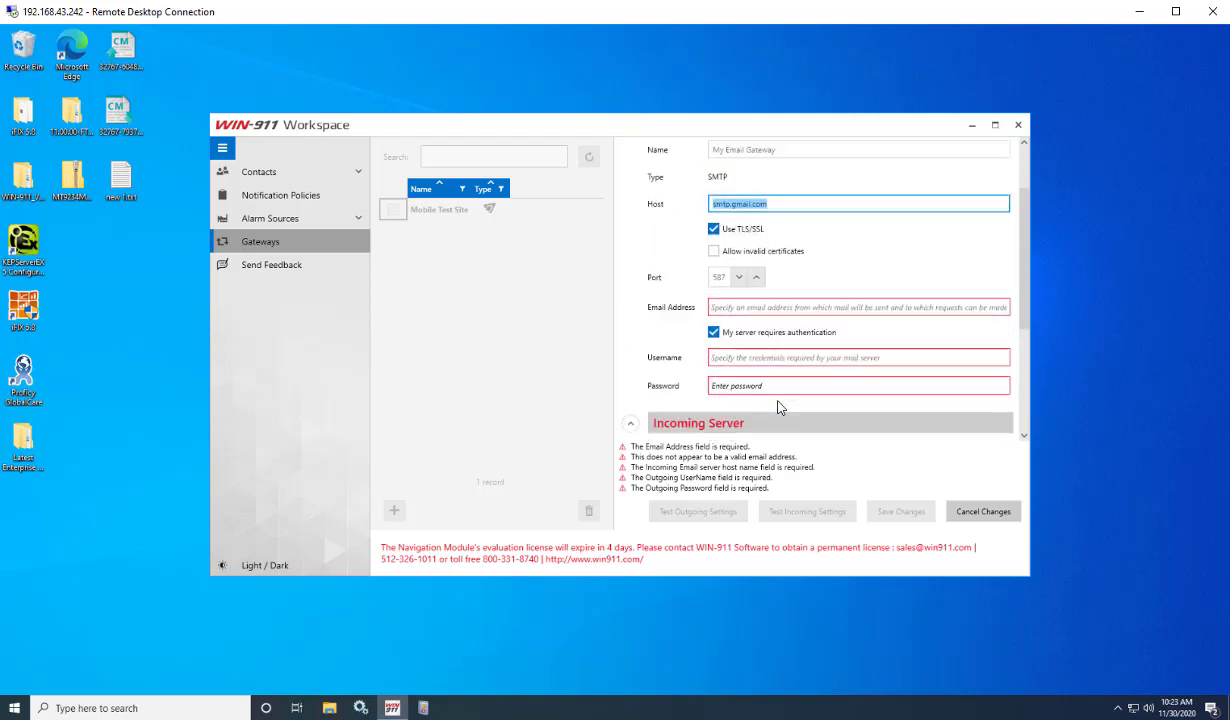
scroll(780, 407, up, 3)
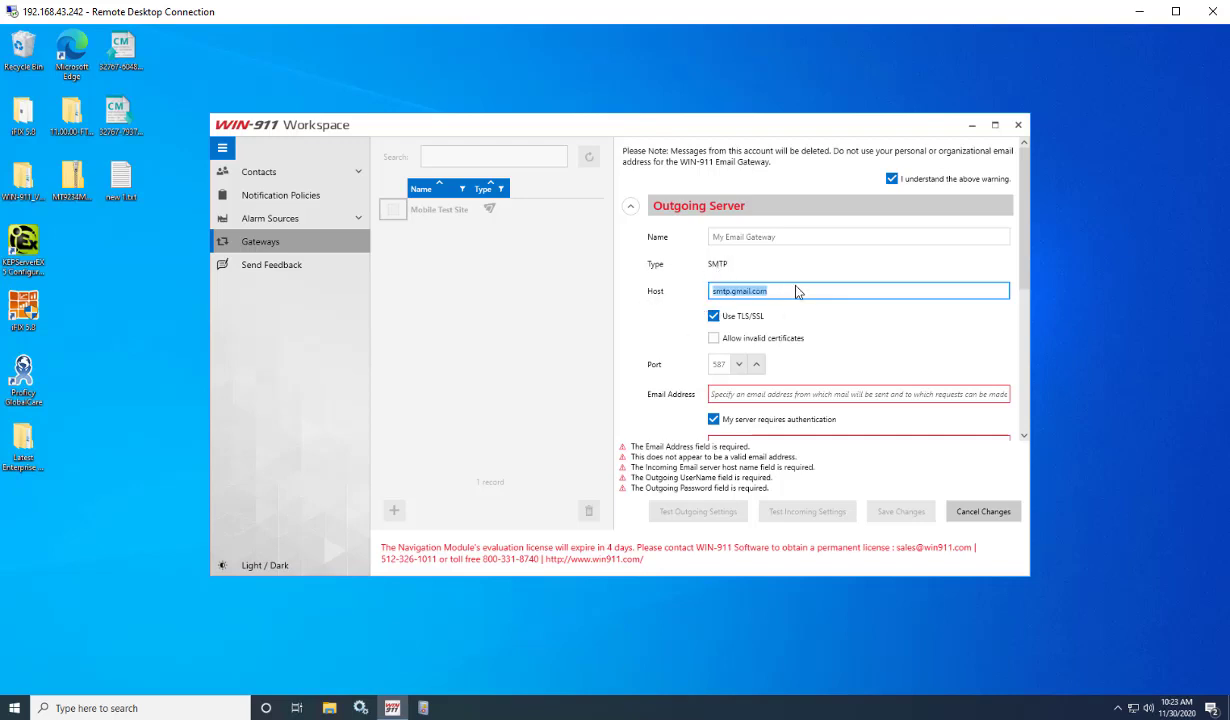
click(773, 291)
drag(711, 291, 796, 290)
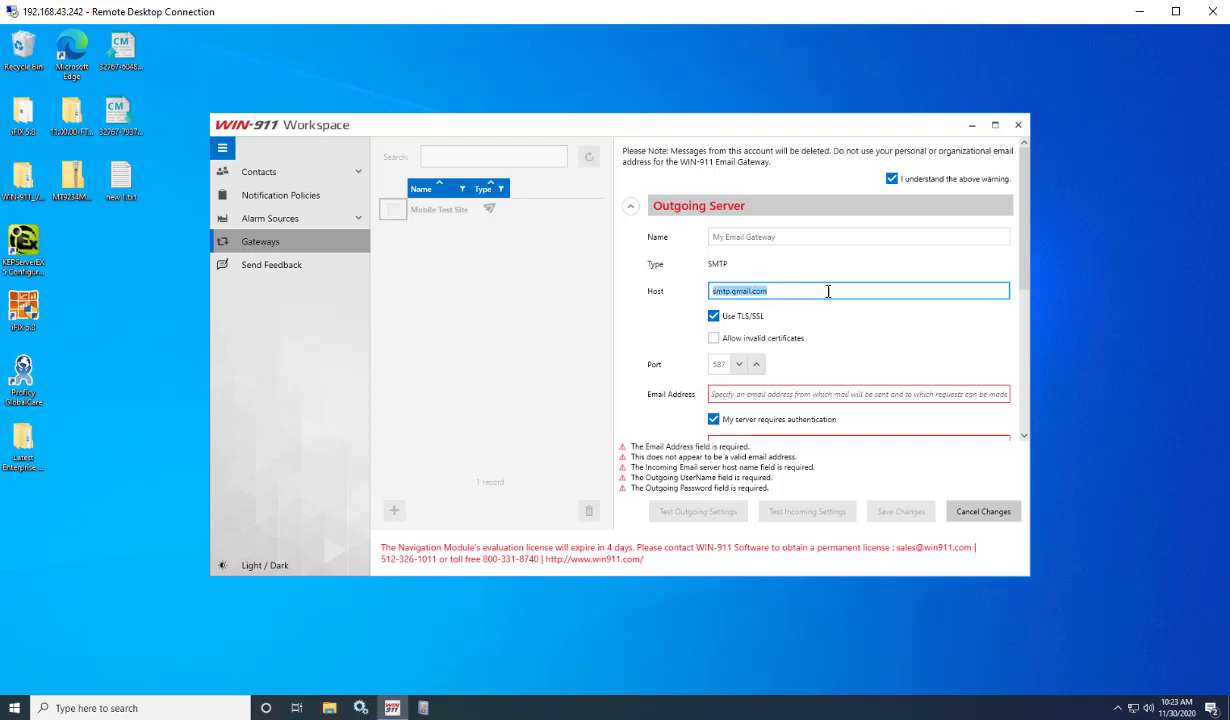
click(772, 289)
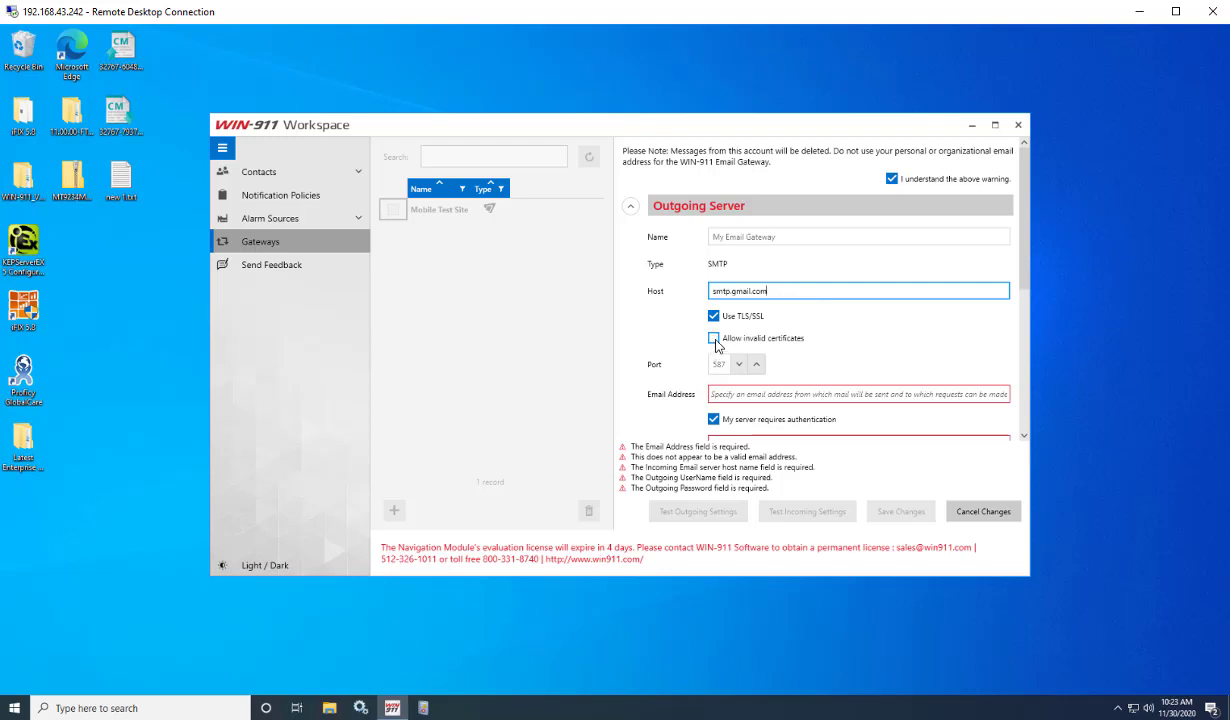
Allow invalid certificates and paste the Gmail address into Email Address and Username.
click(714, 340)
scroll(890, 345, down, 1)
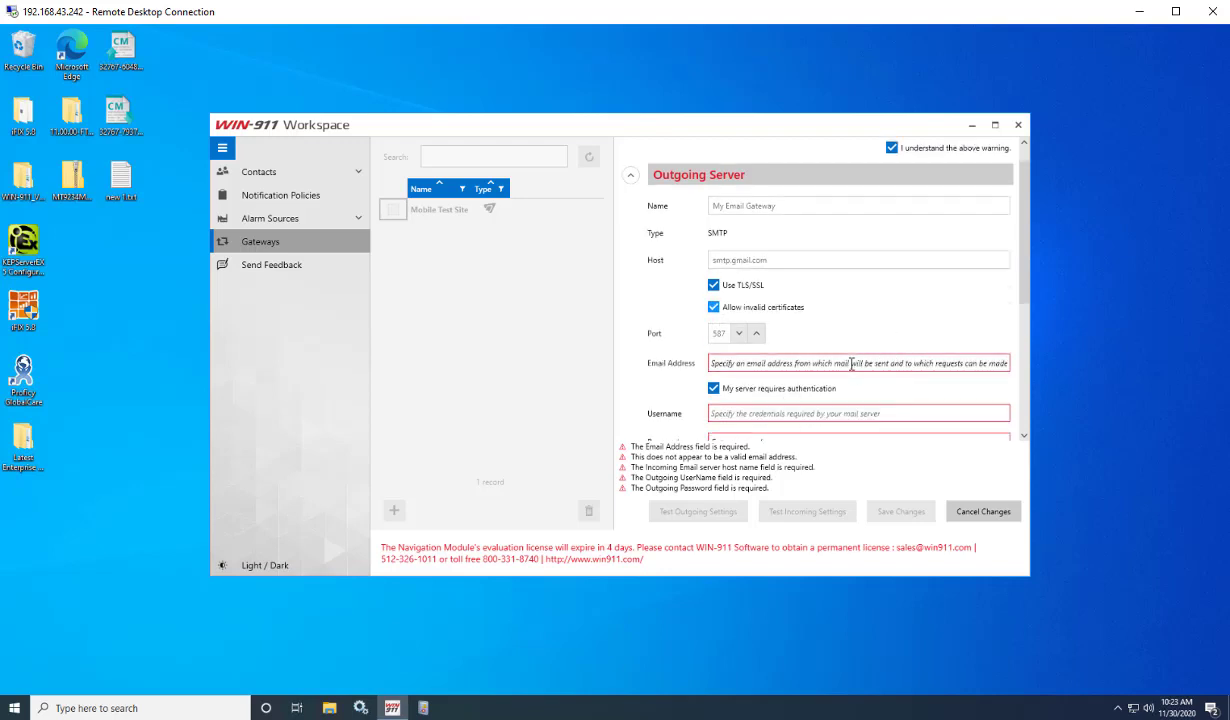
click(852, 363)
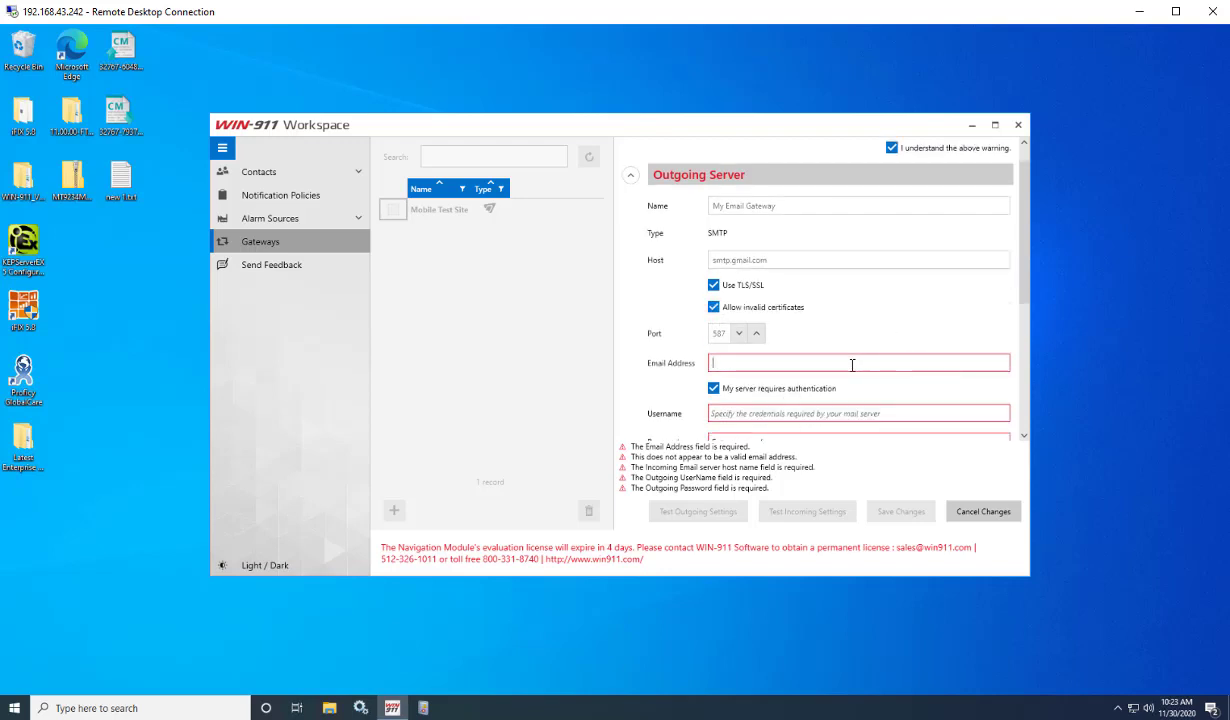
key(ctrl+v)
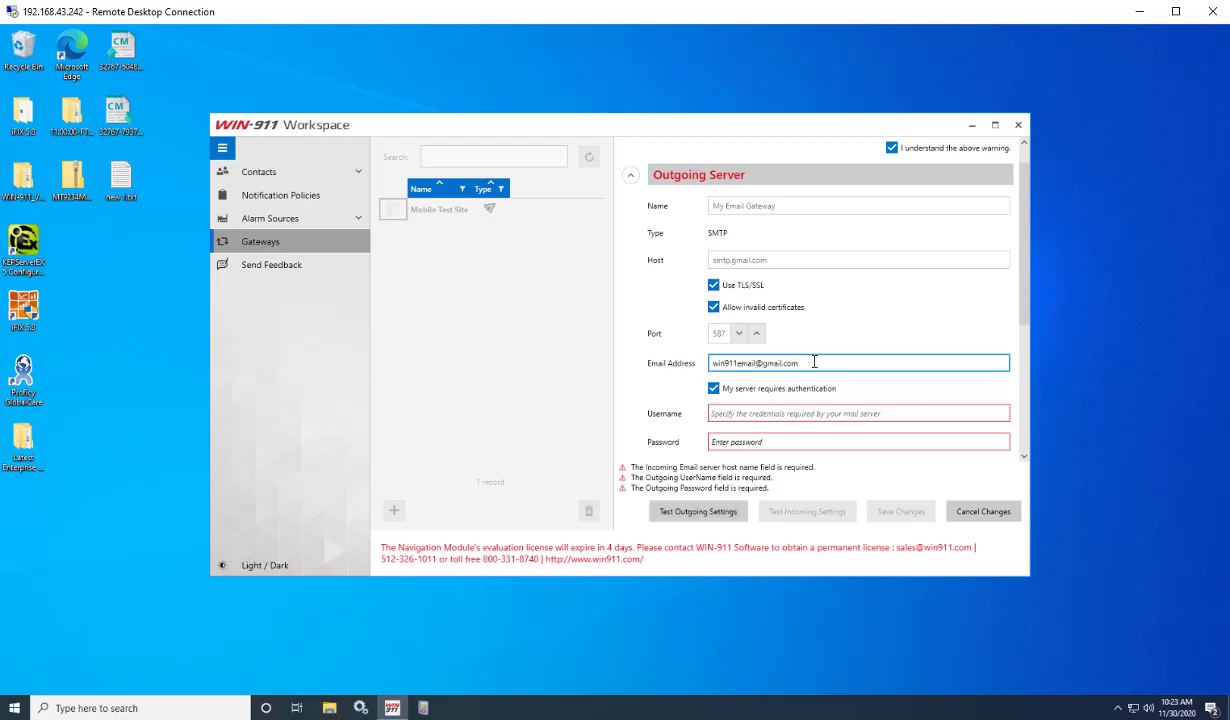
click(745, 413)
key(ctrl+v)
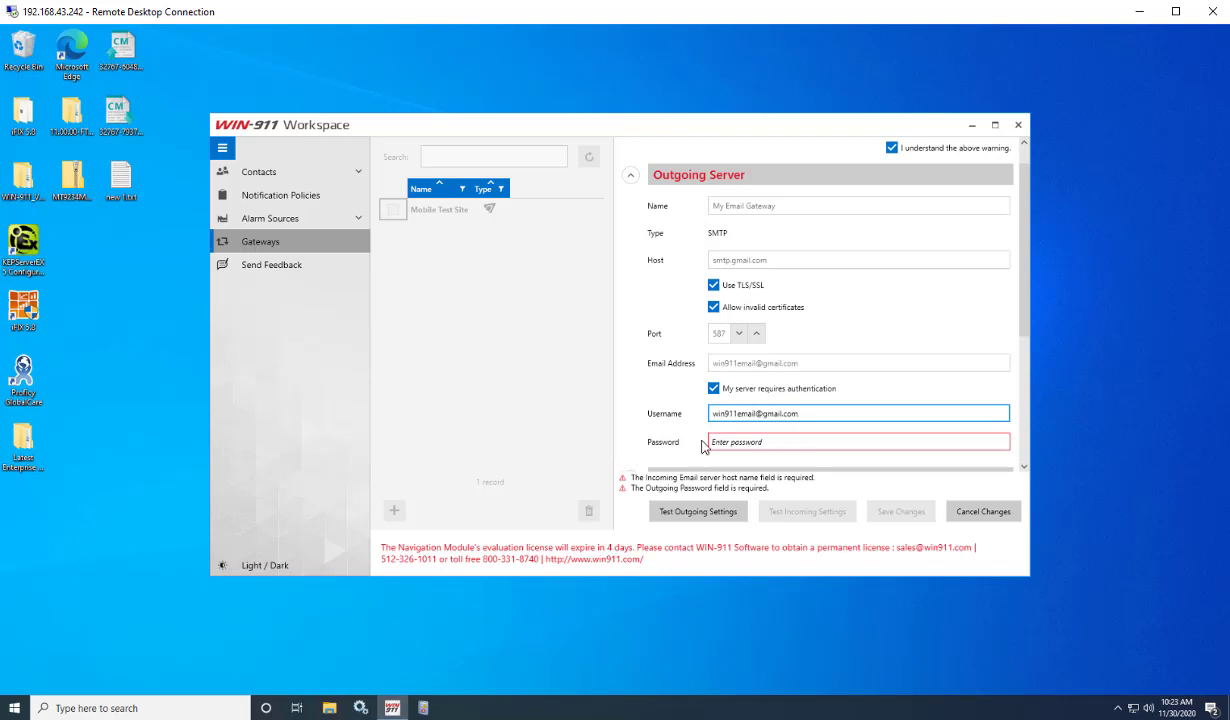
click(822, 362)
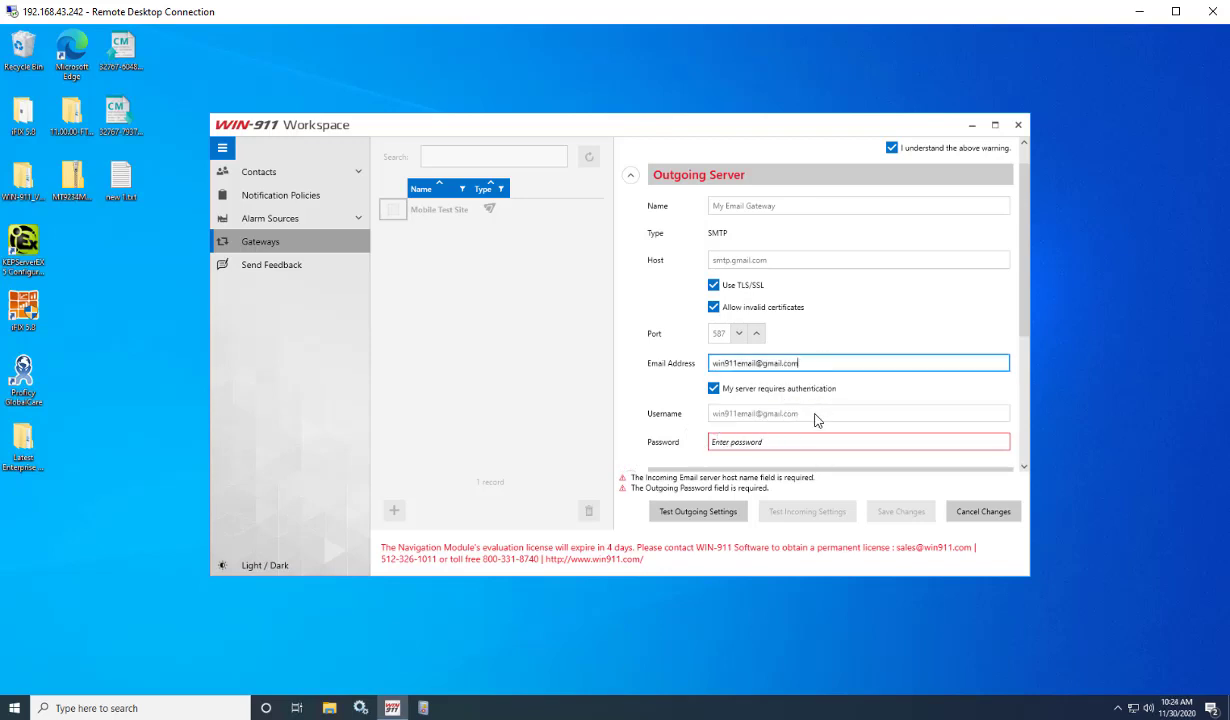
click(816, 418)
drag(816, 418, 667, 420)
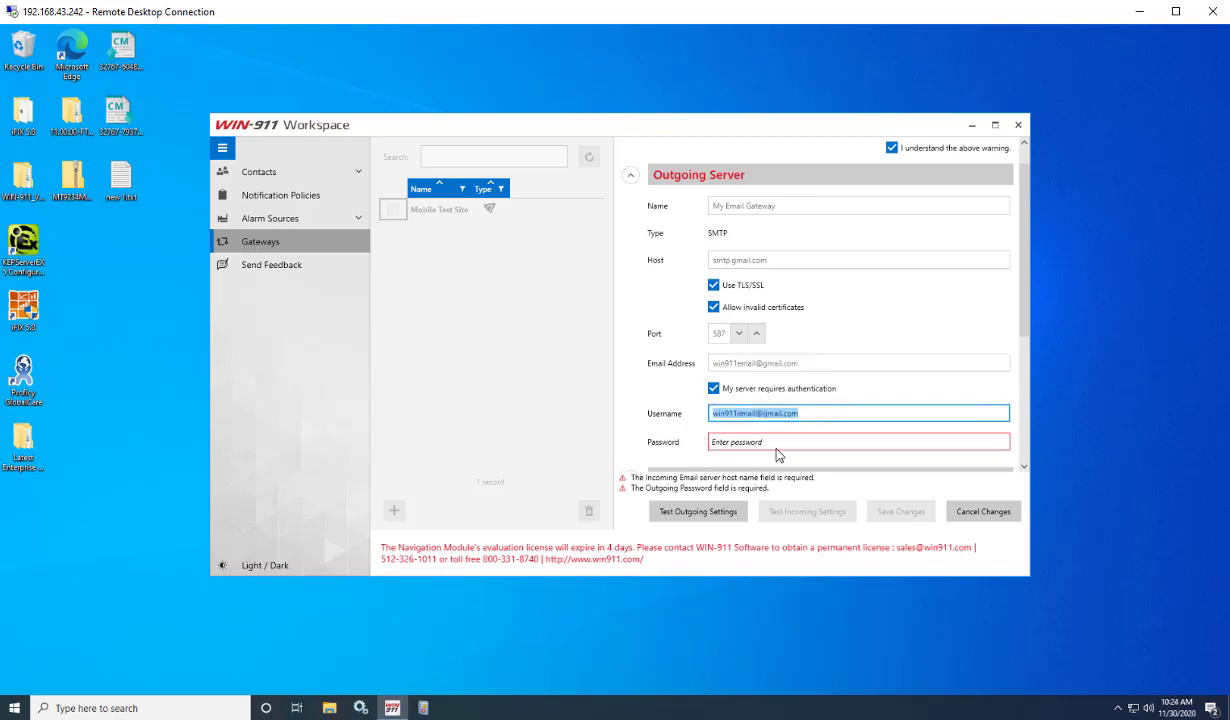
click(807, 414)
Enter the Gmail account password and recheck the outgoing credential fields.
click(811, 446)
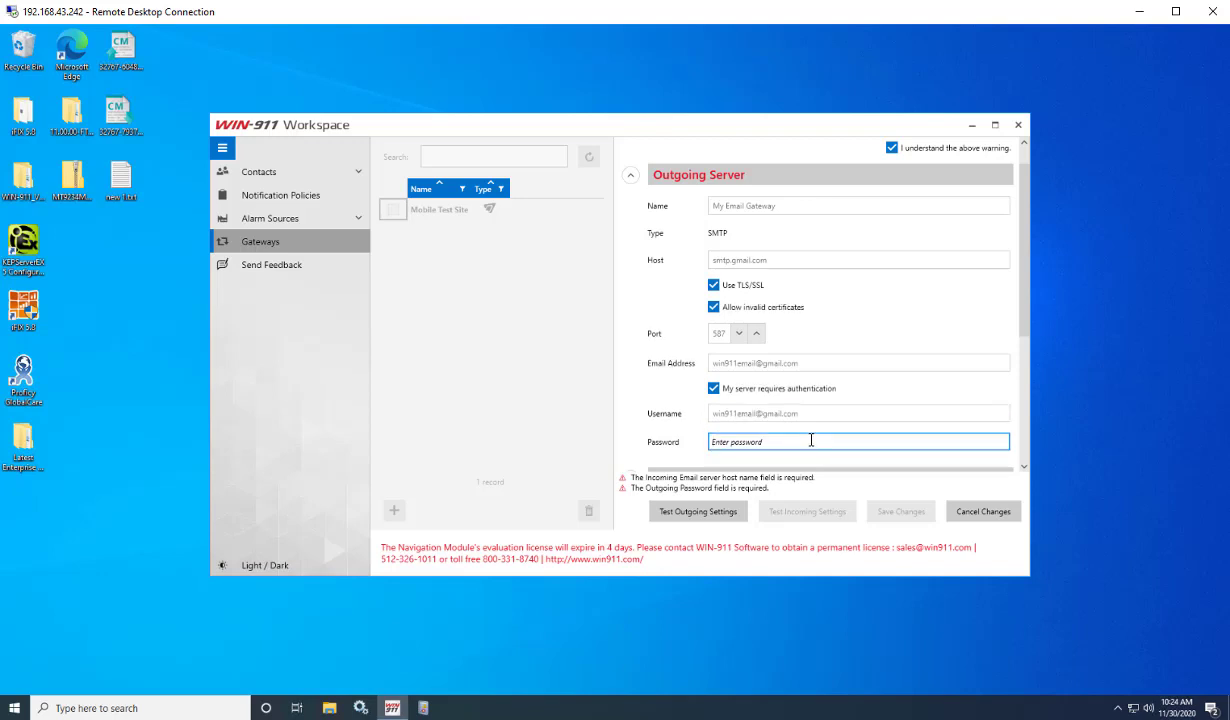
text(********)
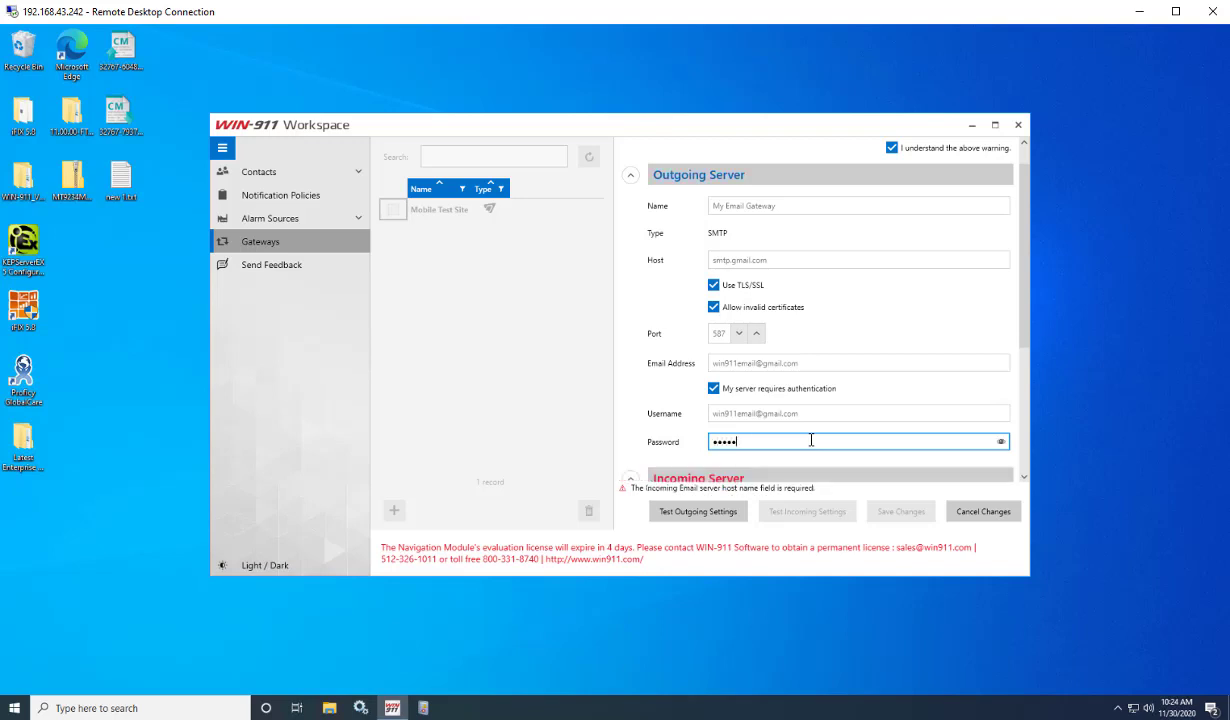
text(*****)
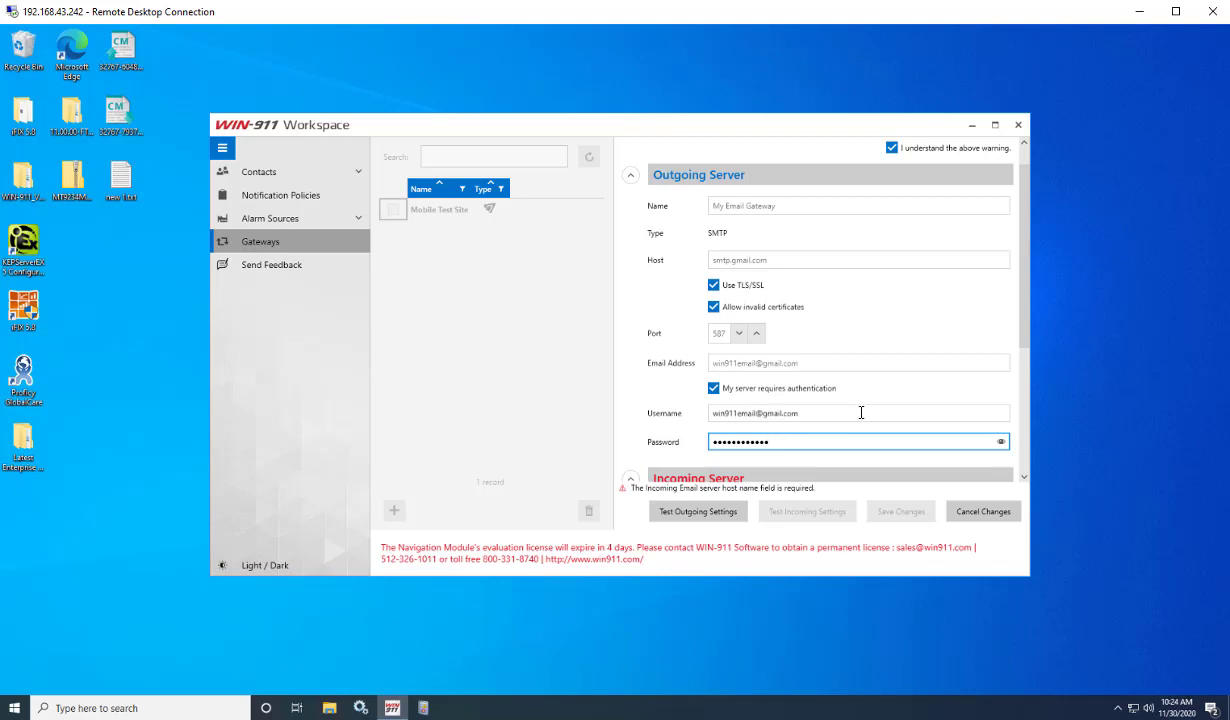
click(858, 413)
click(865, 442)
click(813, 262)
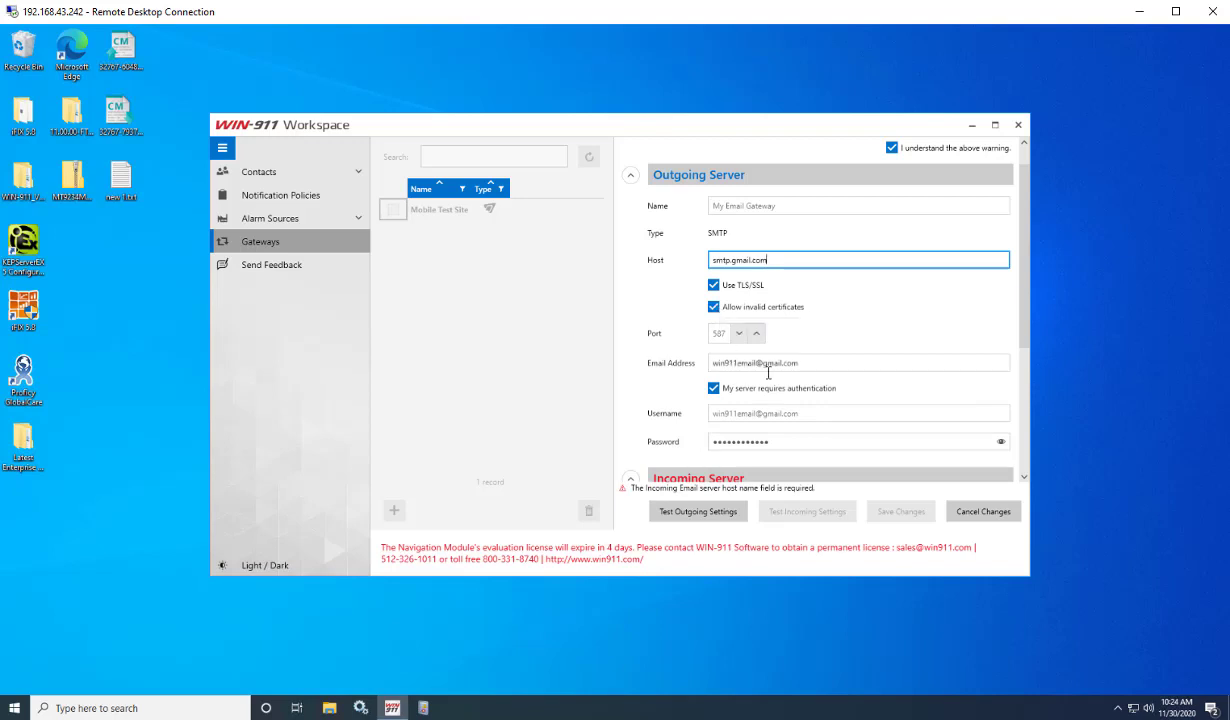
click(808, 363)
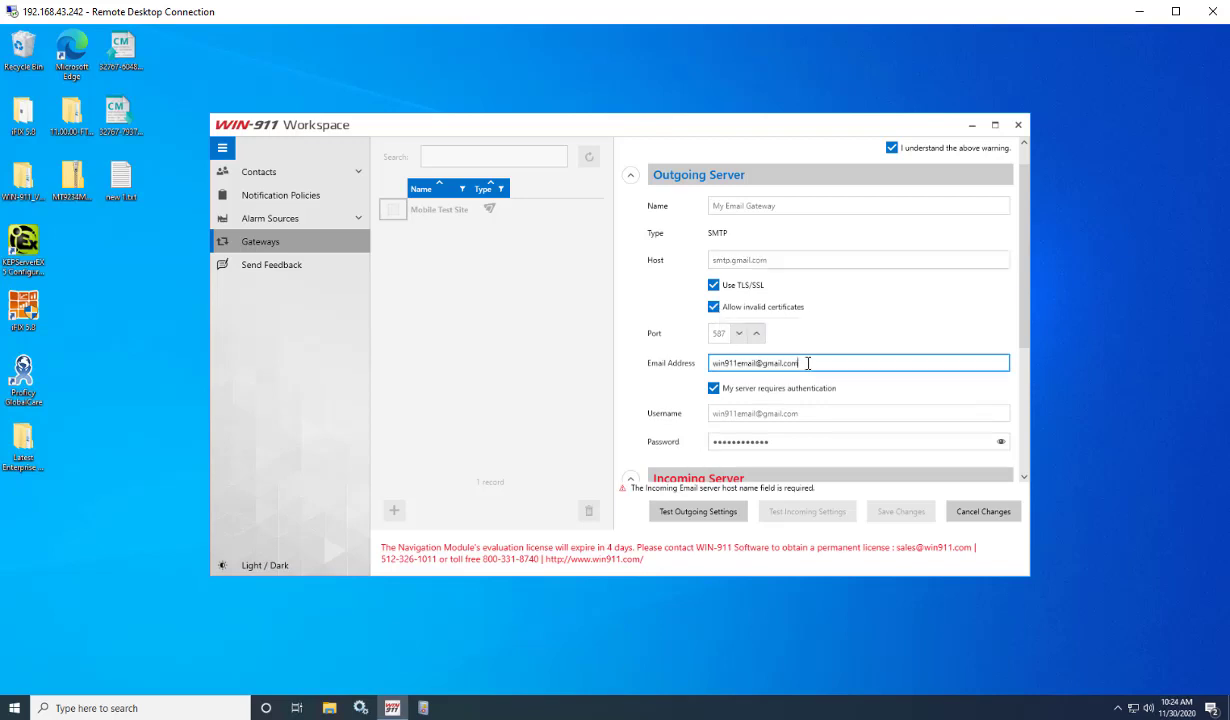
key(Tab)
key(Tab)
click(810, 442)
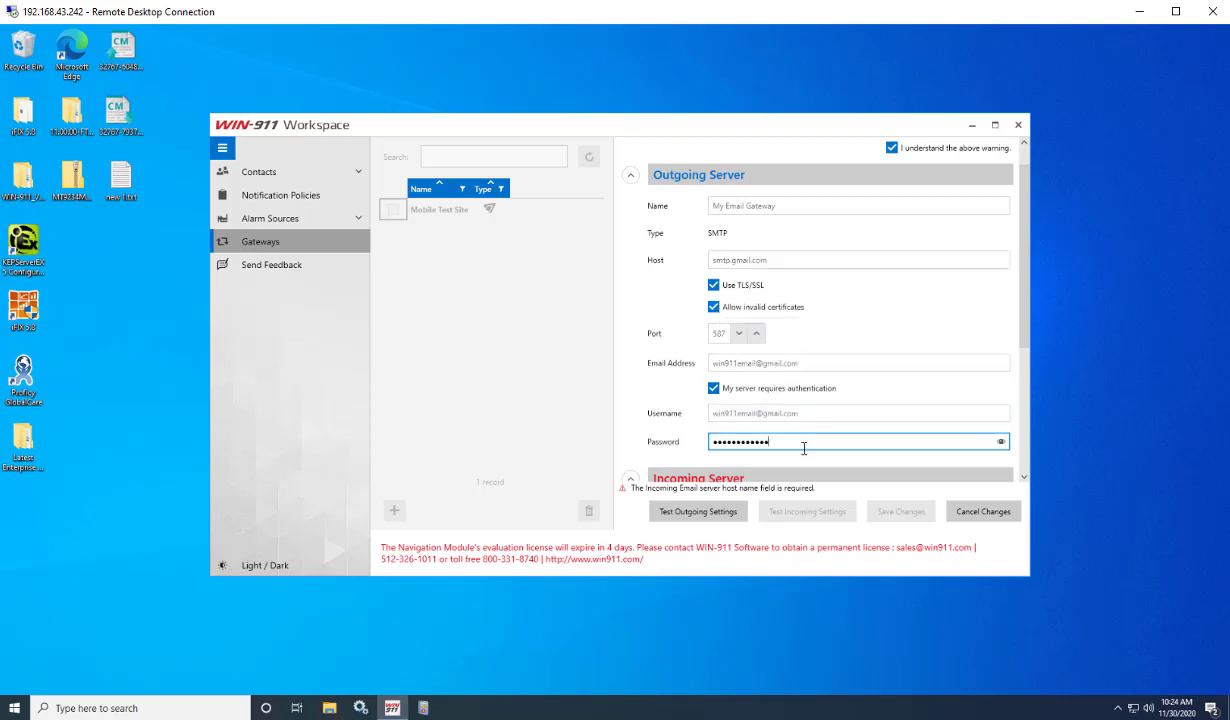
Test outgoing settings using a recipient e-mail address, then dismiss the SMTP authentication failure.
click(715, 515)
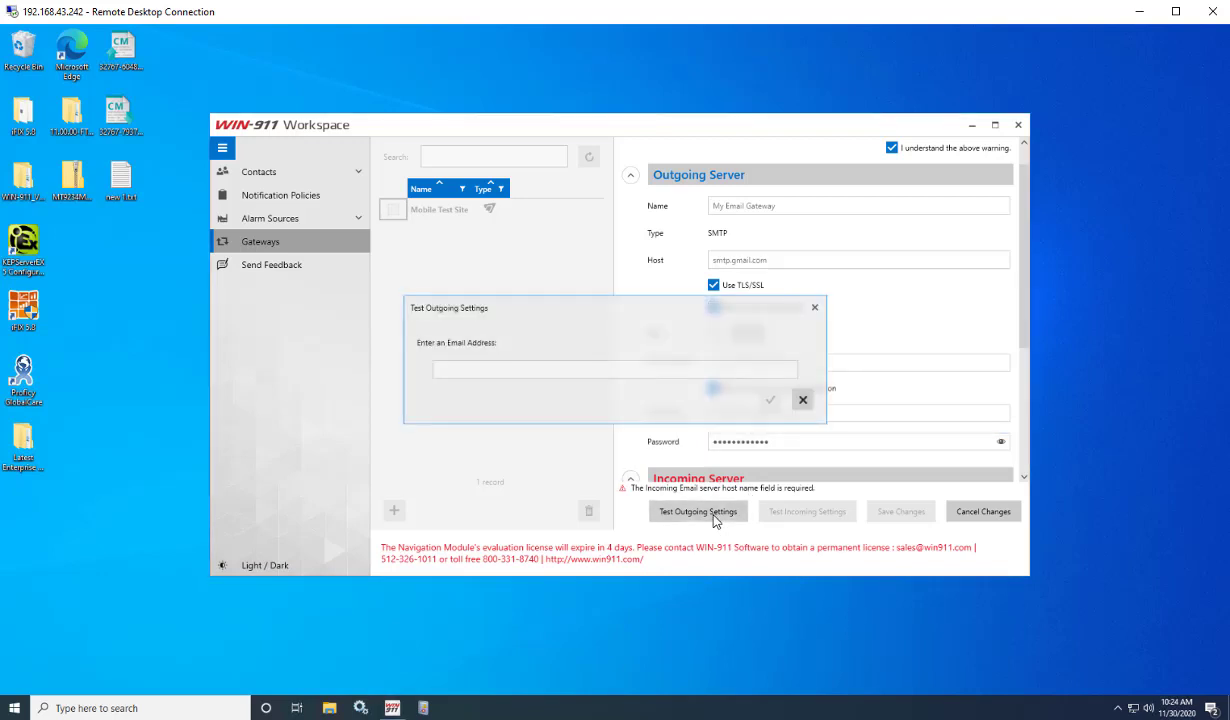
click(645, 366)
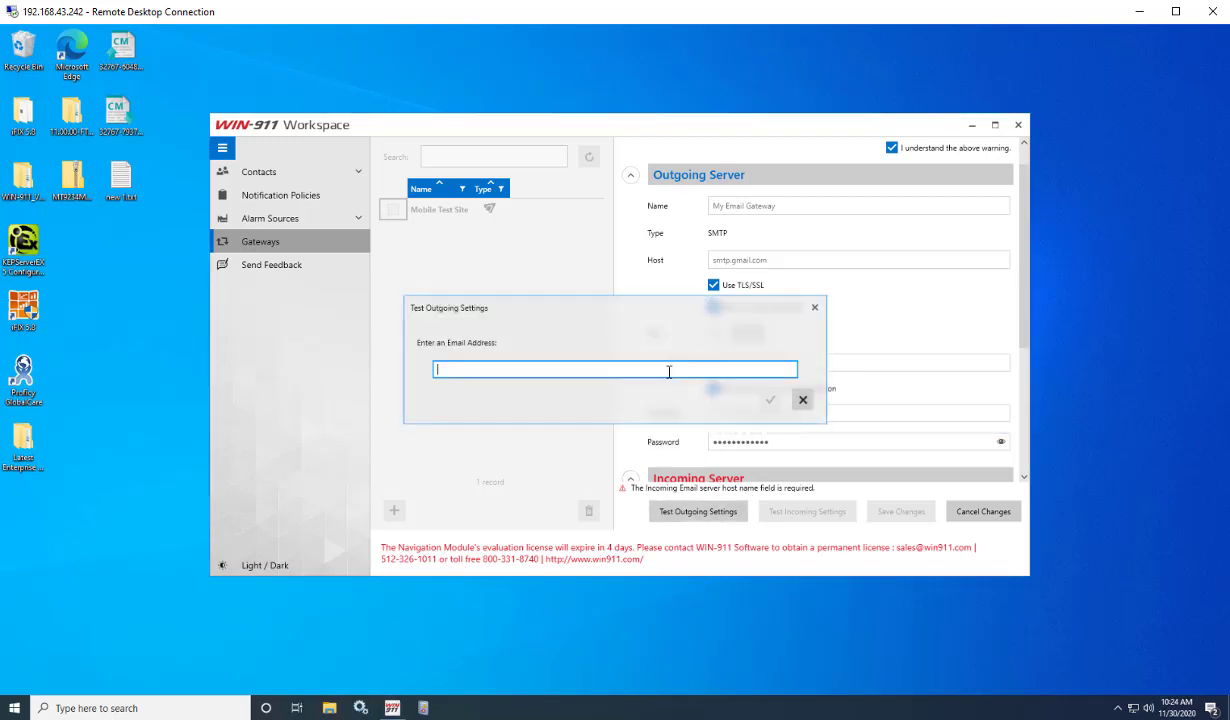
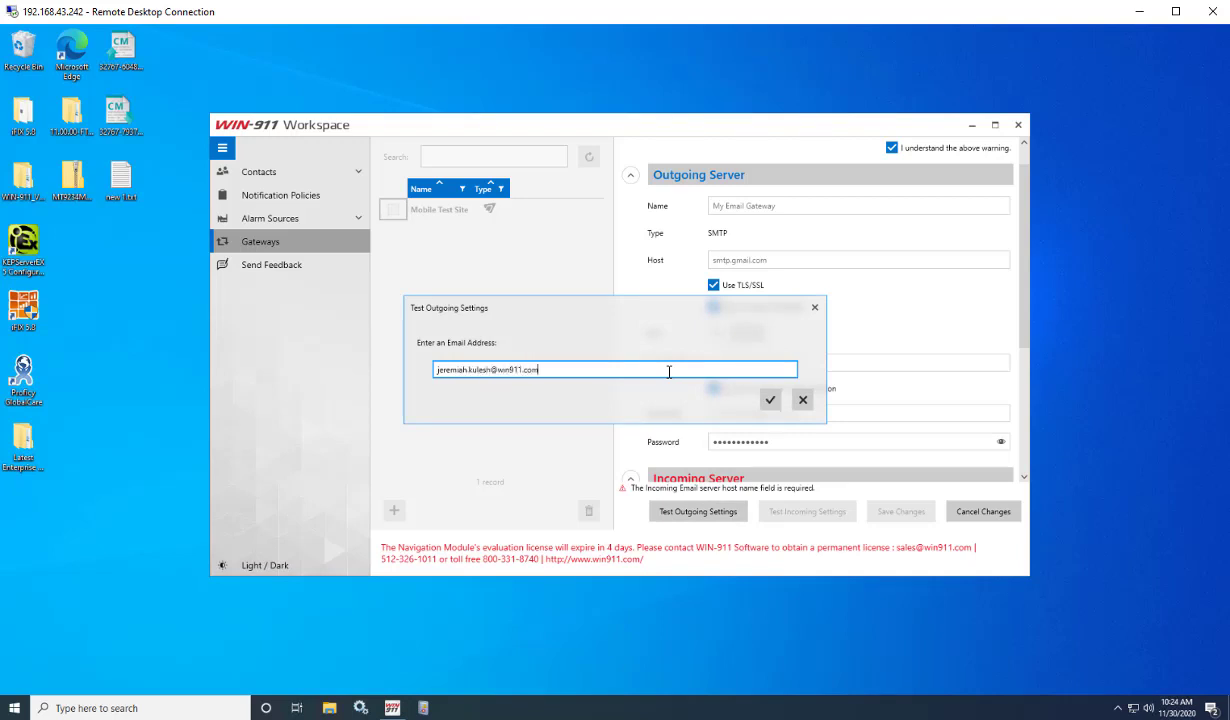
click(770, 399)
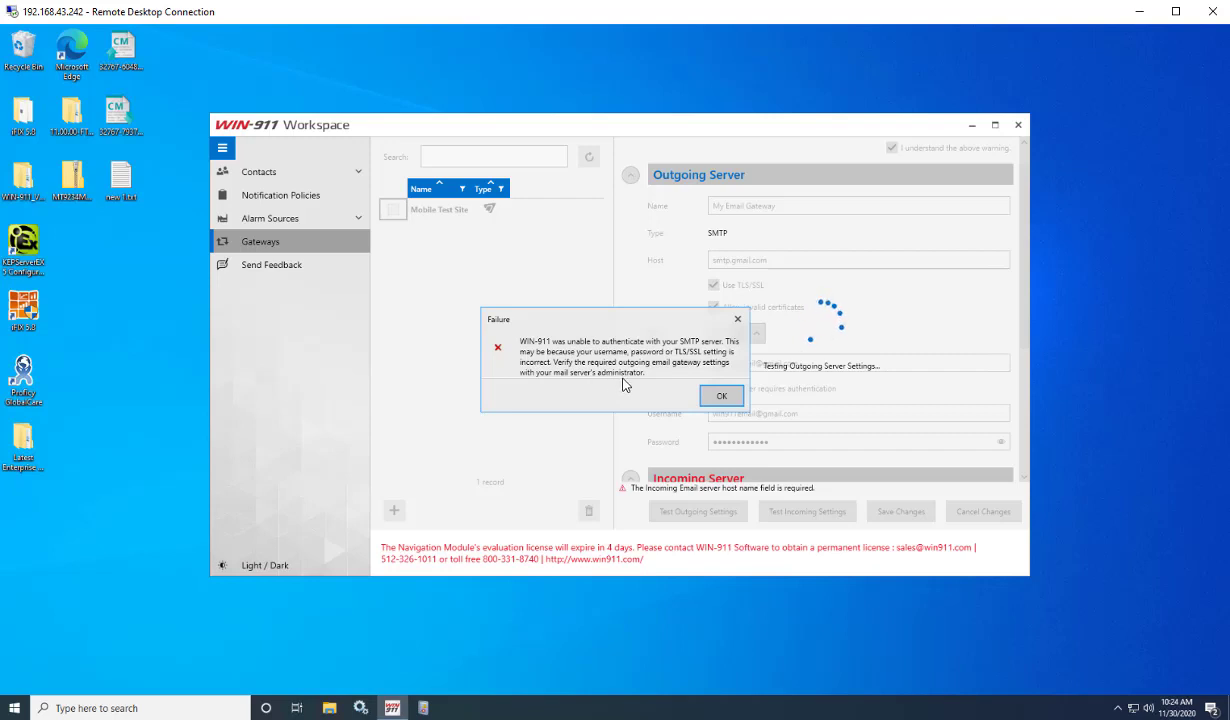
click(722, 398)
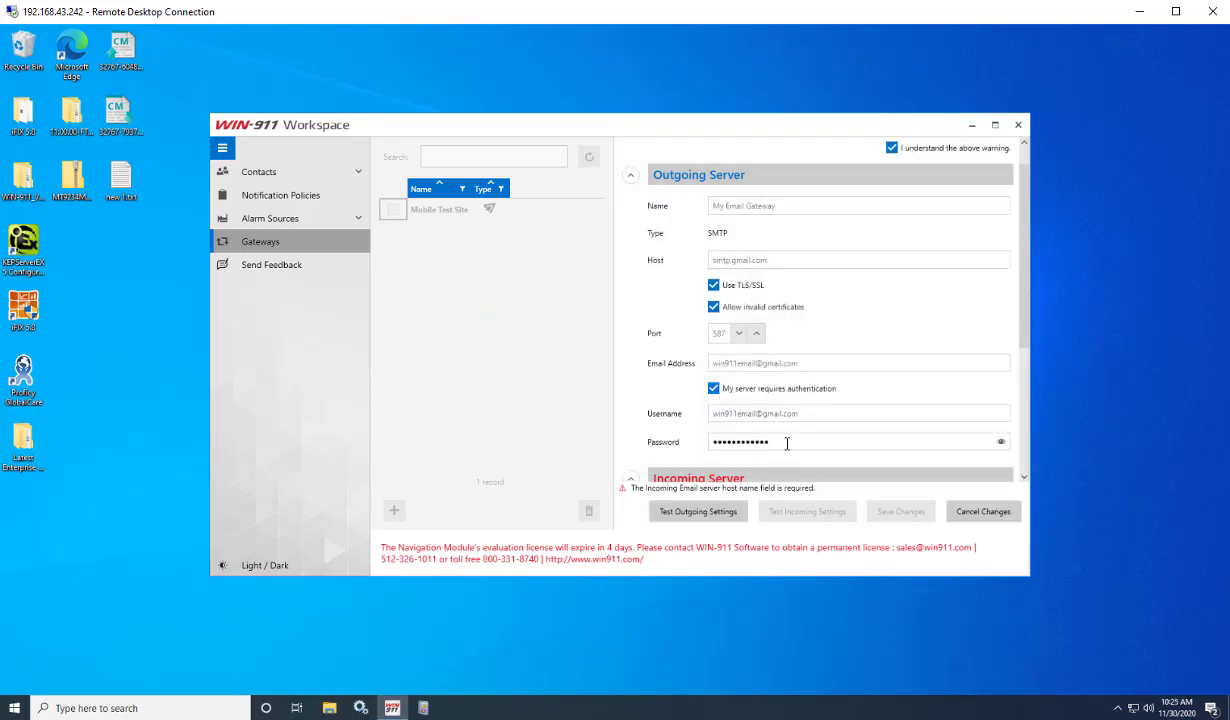
Retype the outgoing password and rerun the outgoing test, which sends a welcome email successfully.
double_click(787, 443)
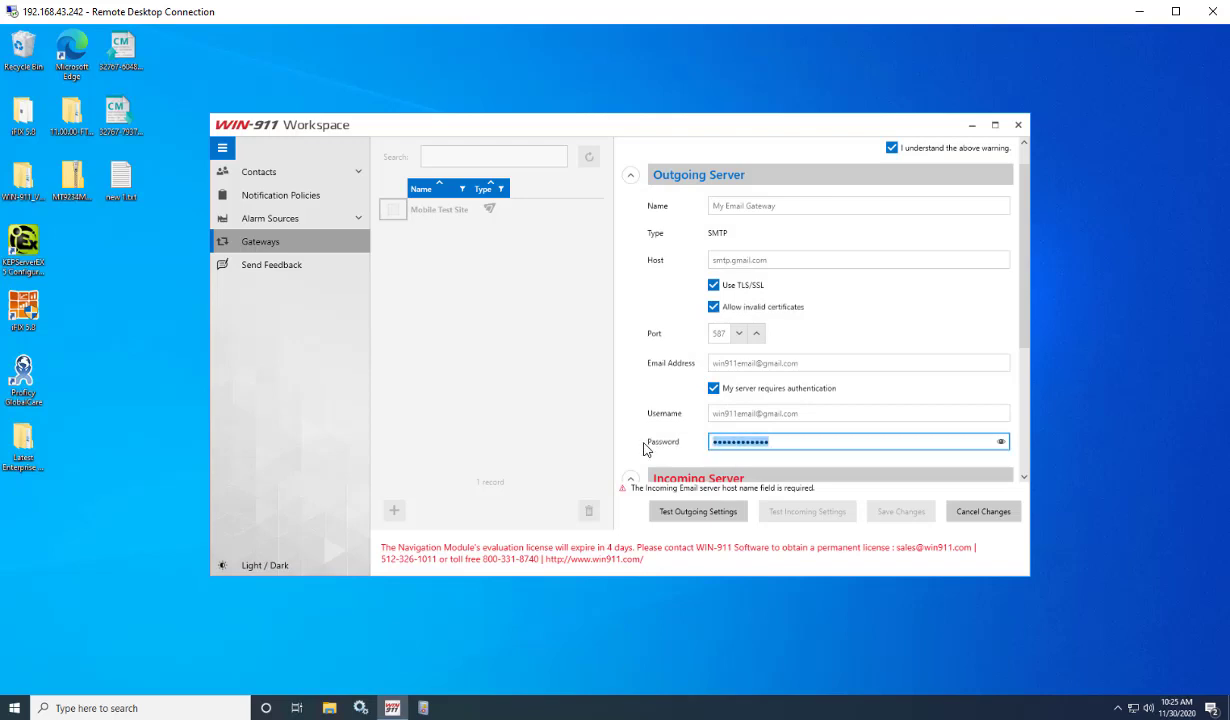
text(••)
click(684, 518)
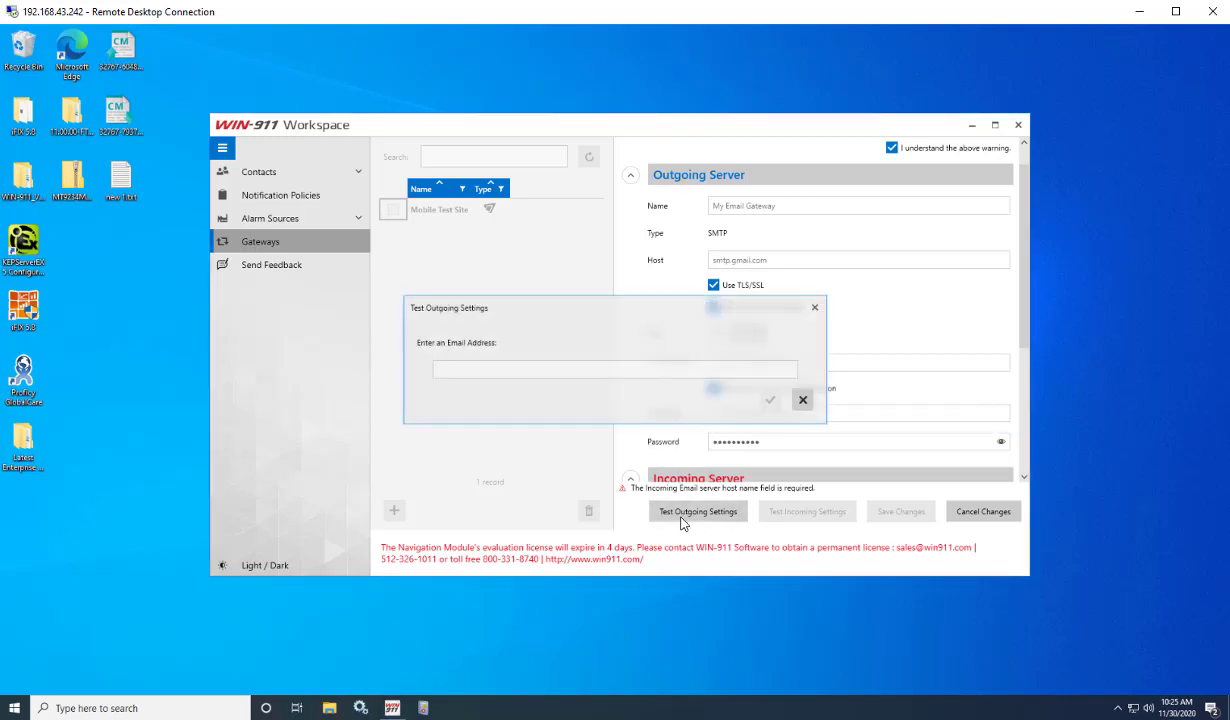
click(651, 369)
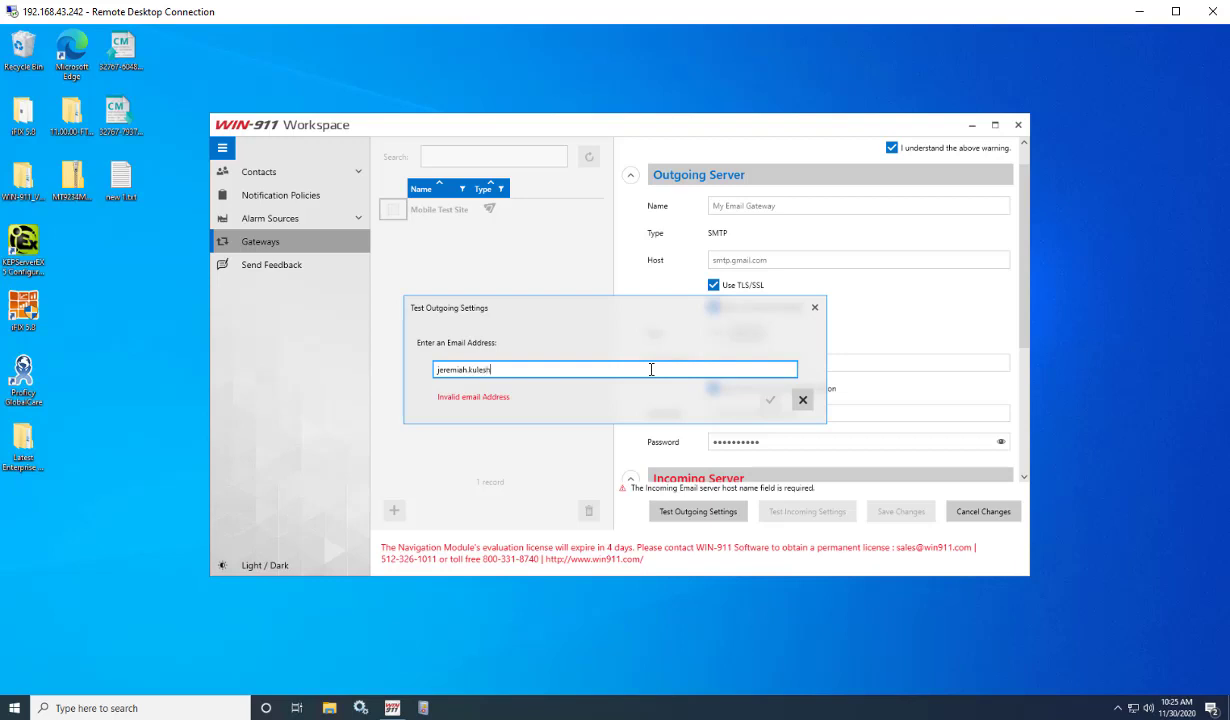
key(ctrl+a)
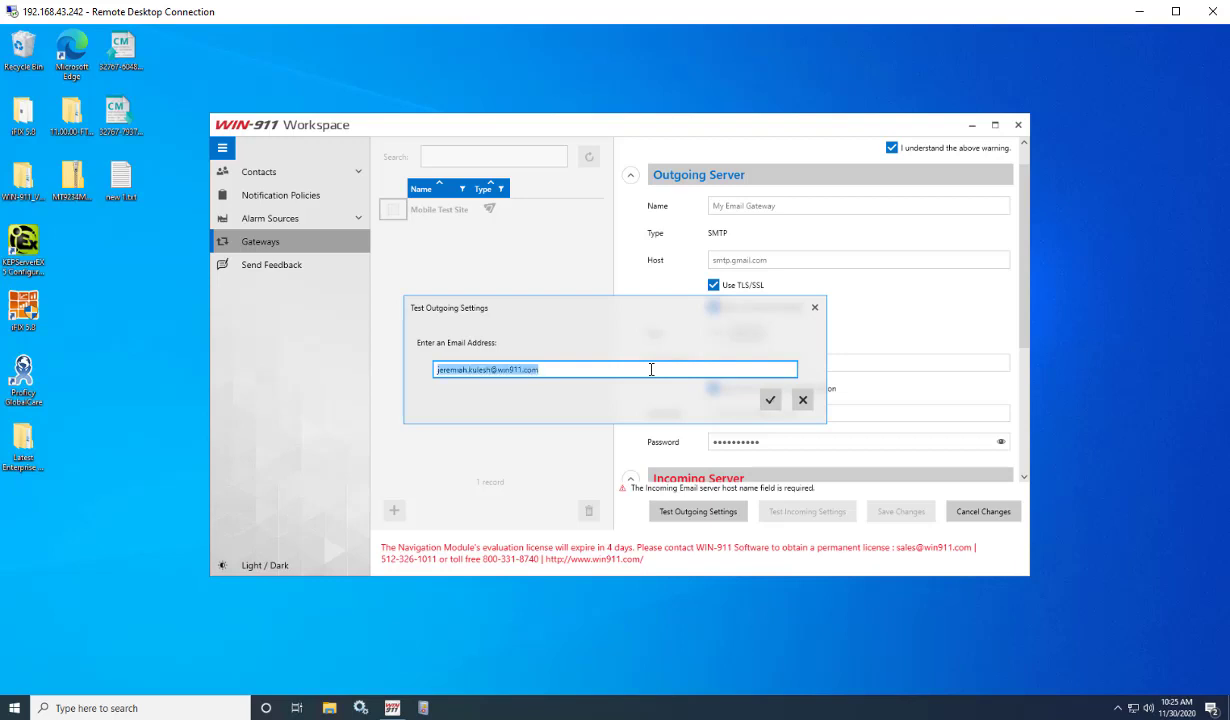
click(779, 400)
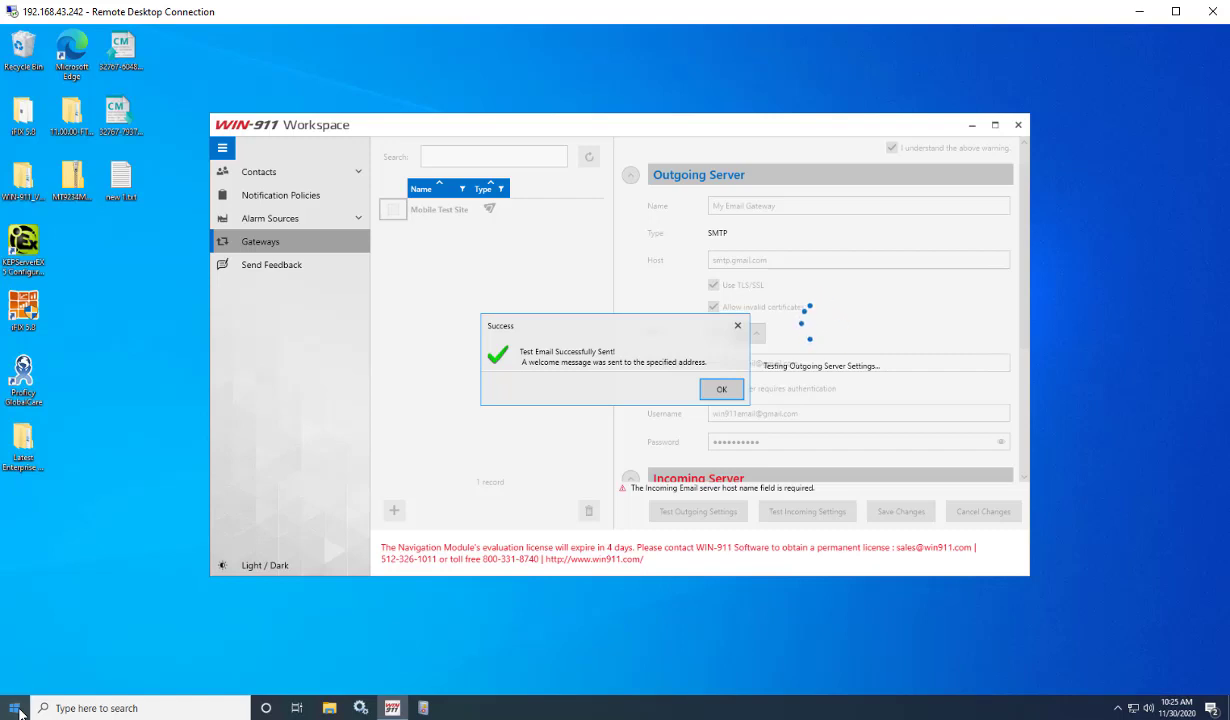
click(724, 392)
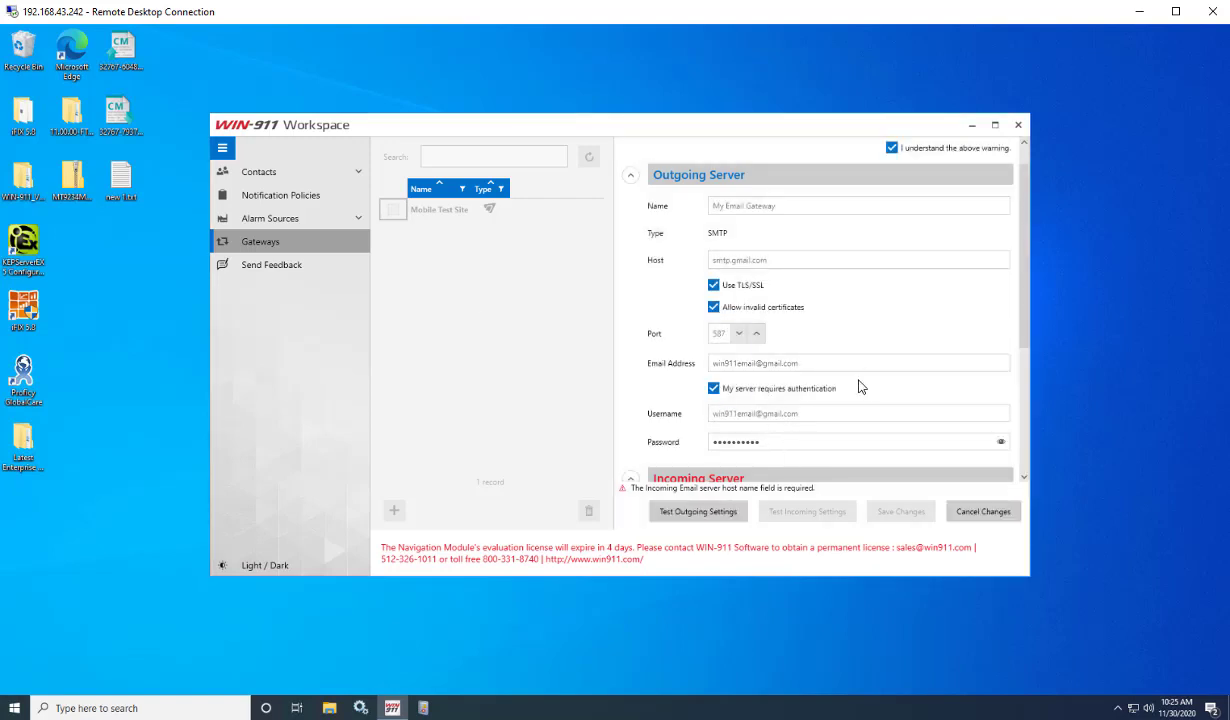
Scroll to Incoming Server and keep POP3 as the incoming server type.
scroll(870, 352, down, 2)
scroll(862, 345, down, 3)
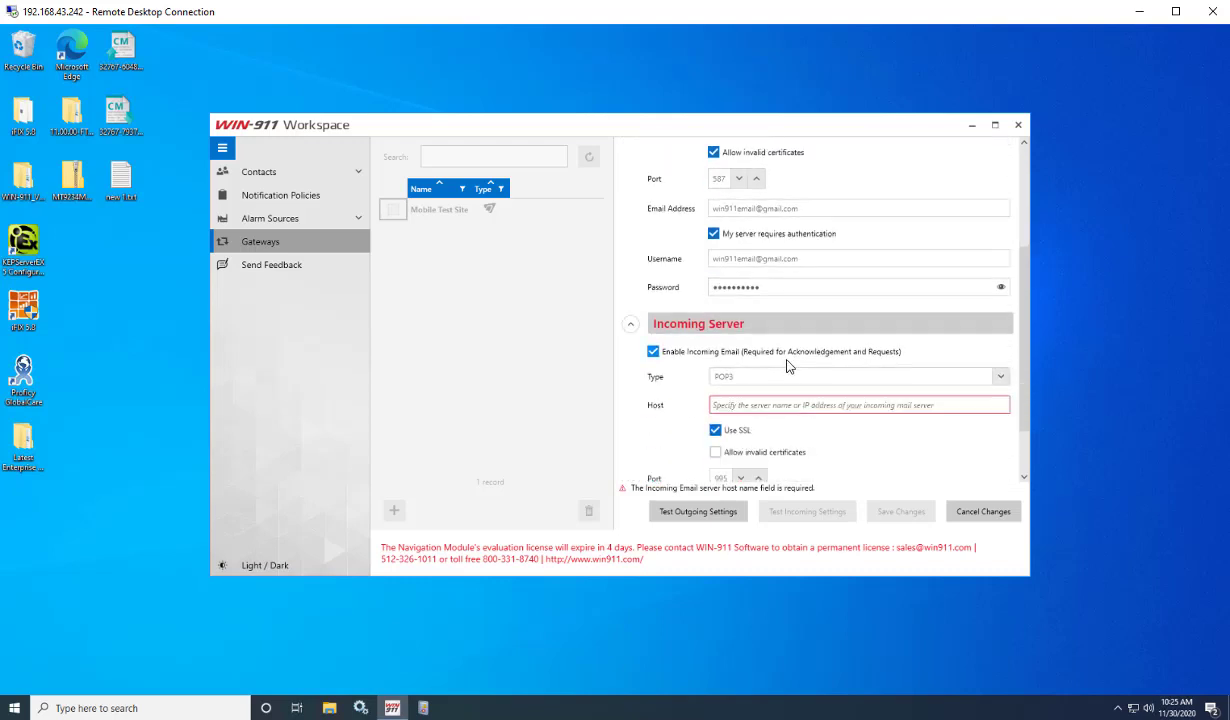
scroll(752, 328, down, 1)
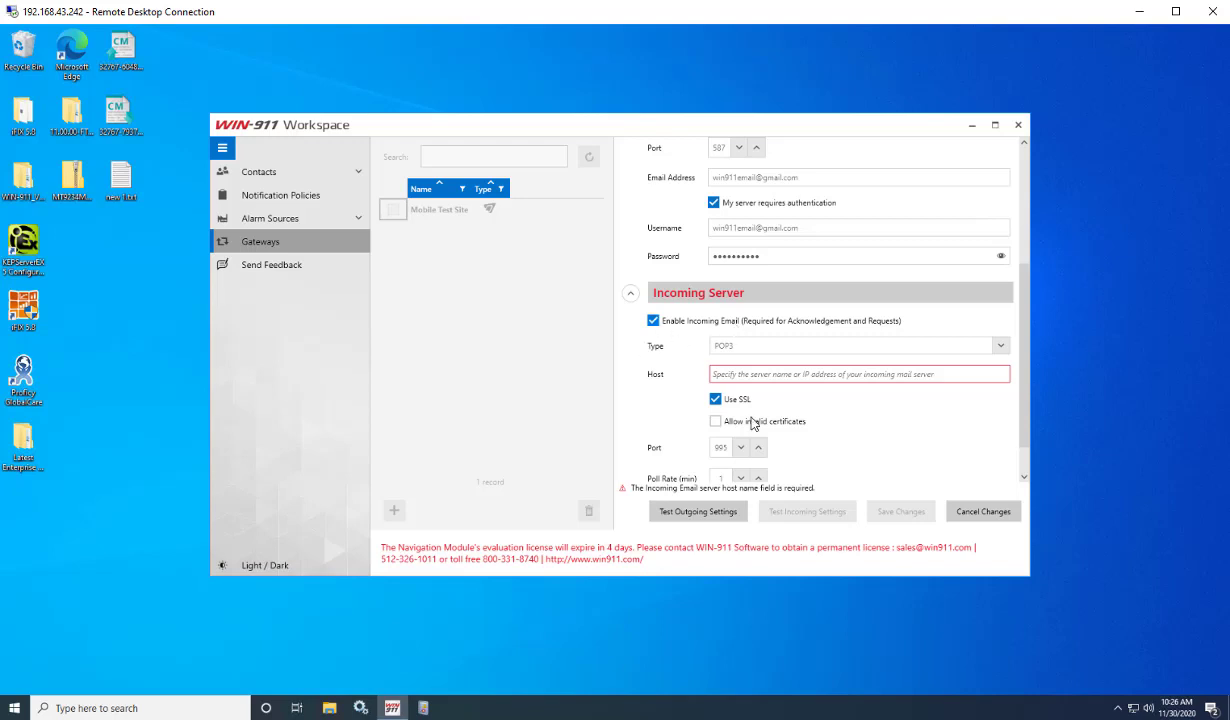
click(812, 373)
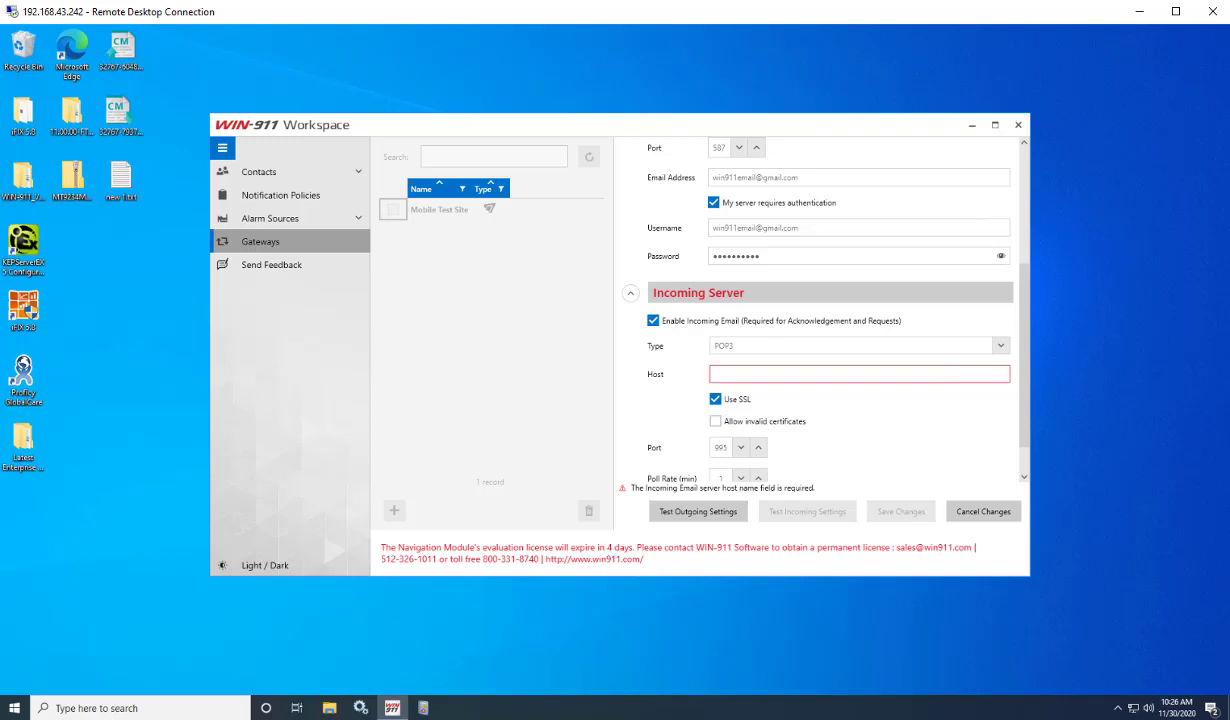
click(1000, 345)
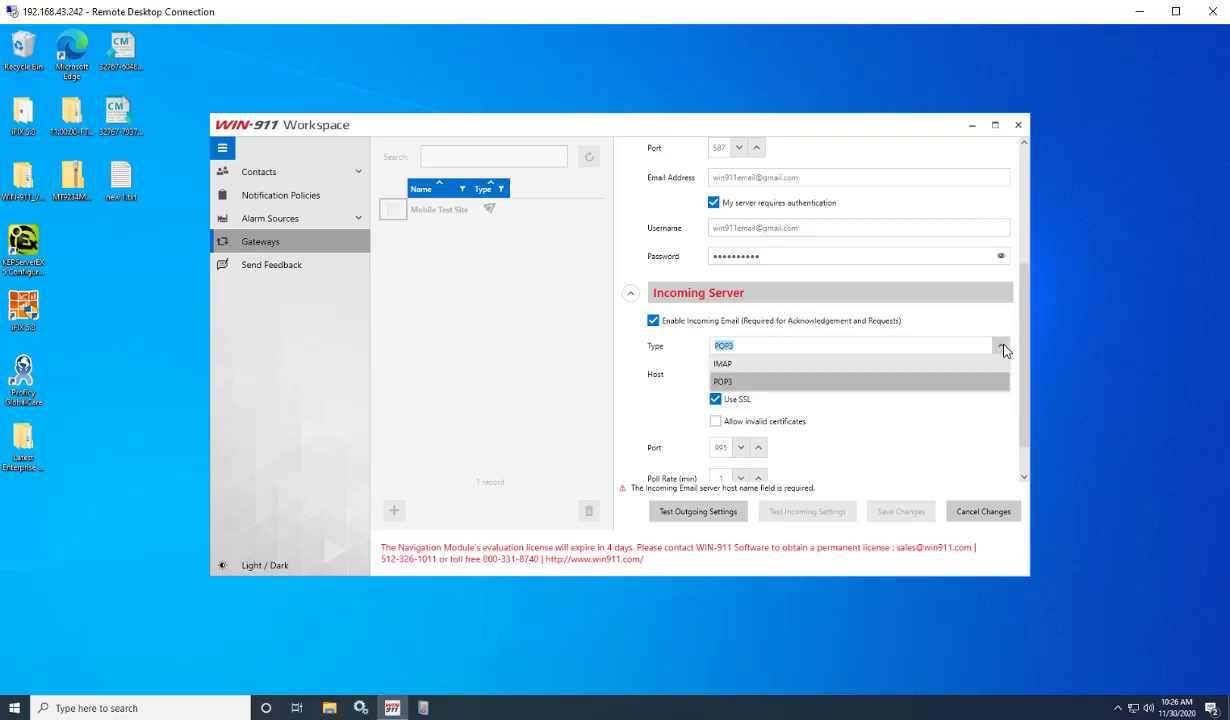
click(805, 383)
click(779, 376)
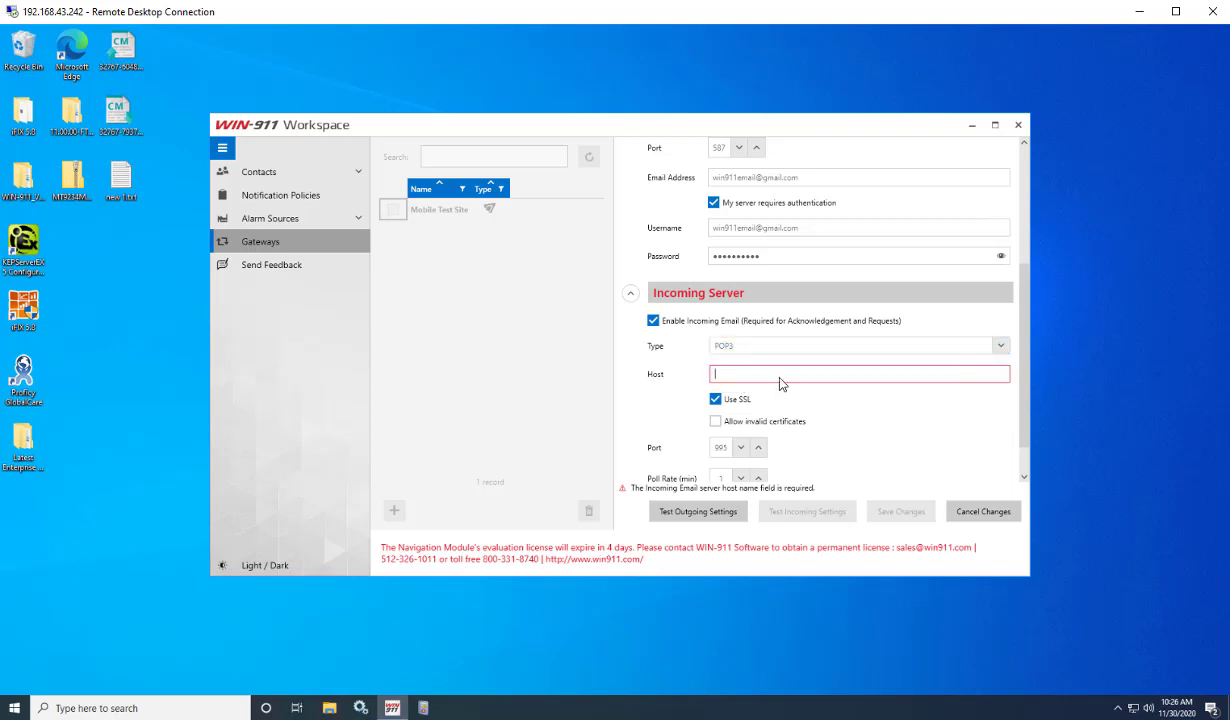
Reconfirm POP3 with the incoming host still blank, then launch Microsoft Edge.
scroll(779, 370, up, 2)
scroll(780, 272, down, 3)
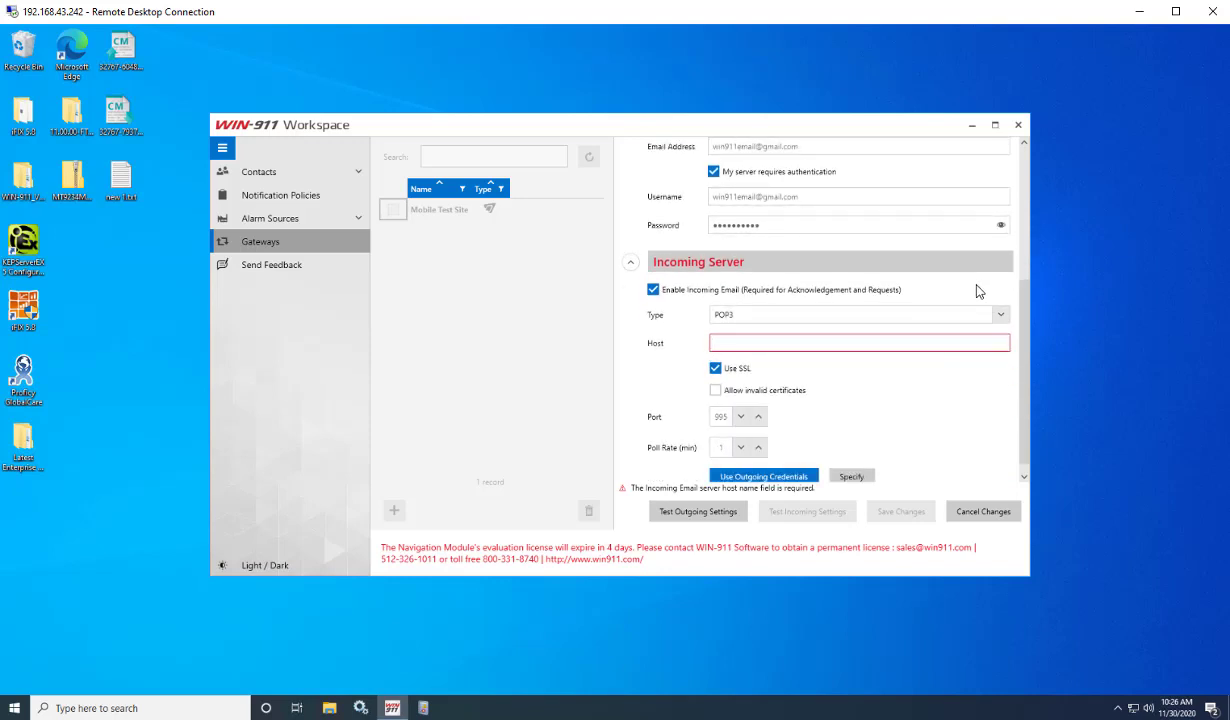
click(1000, 315)
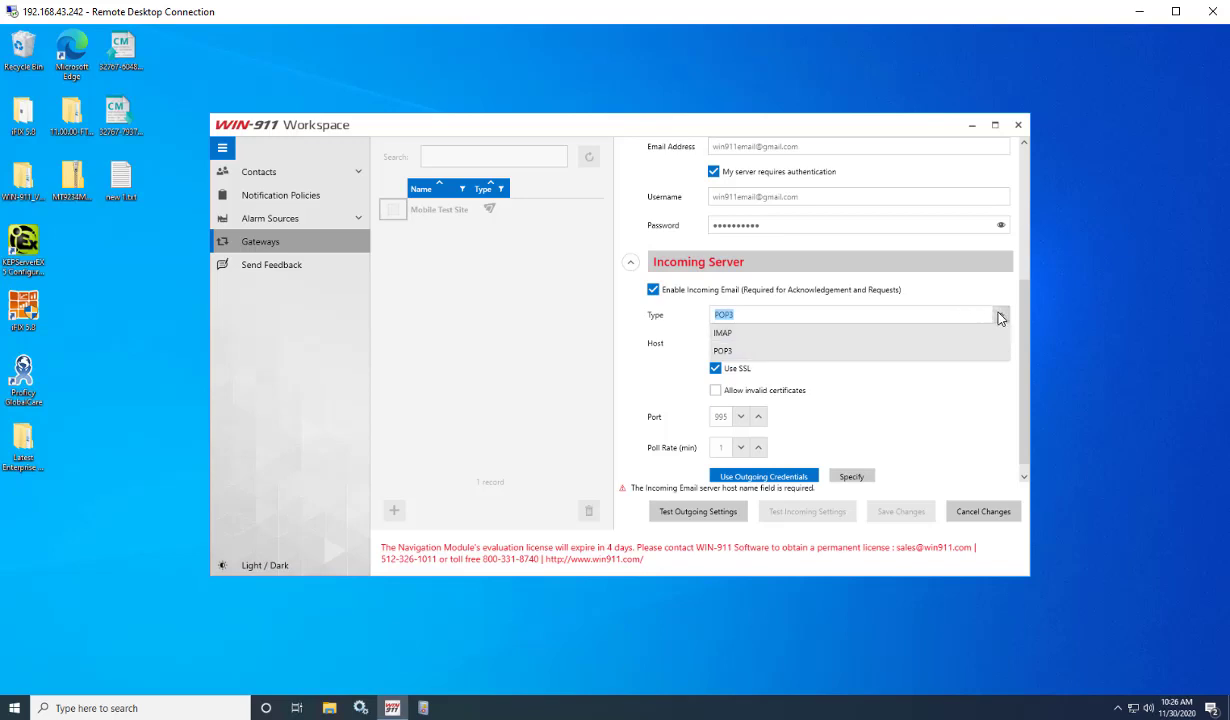
click(1000, 315)
click(881, 344)
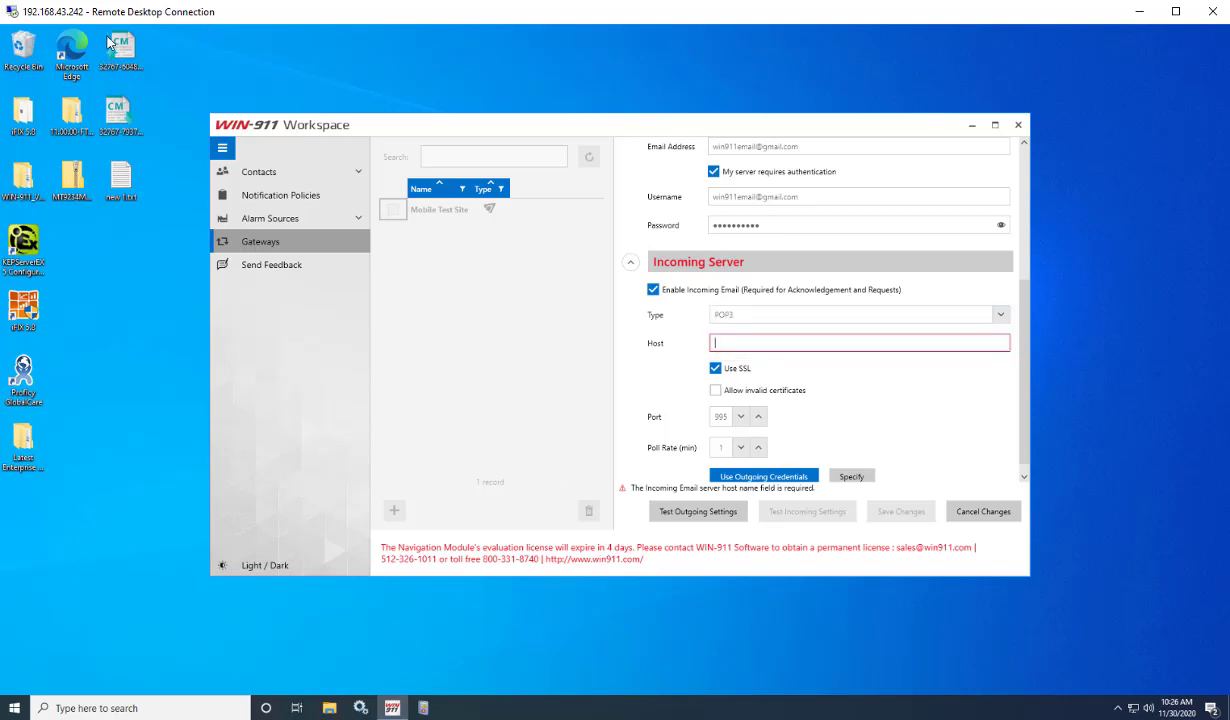
double_click(75, 50)
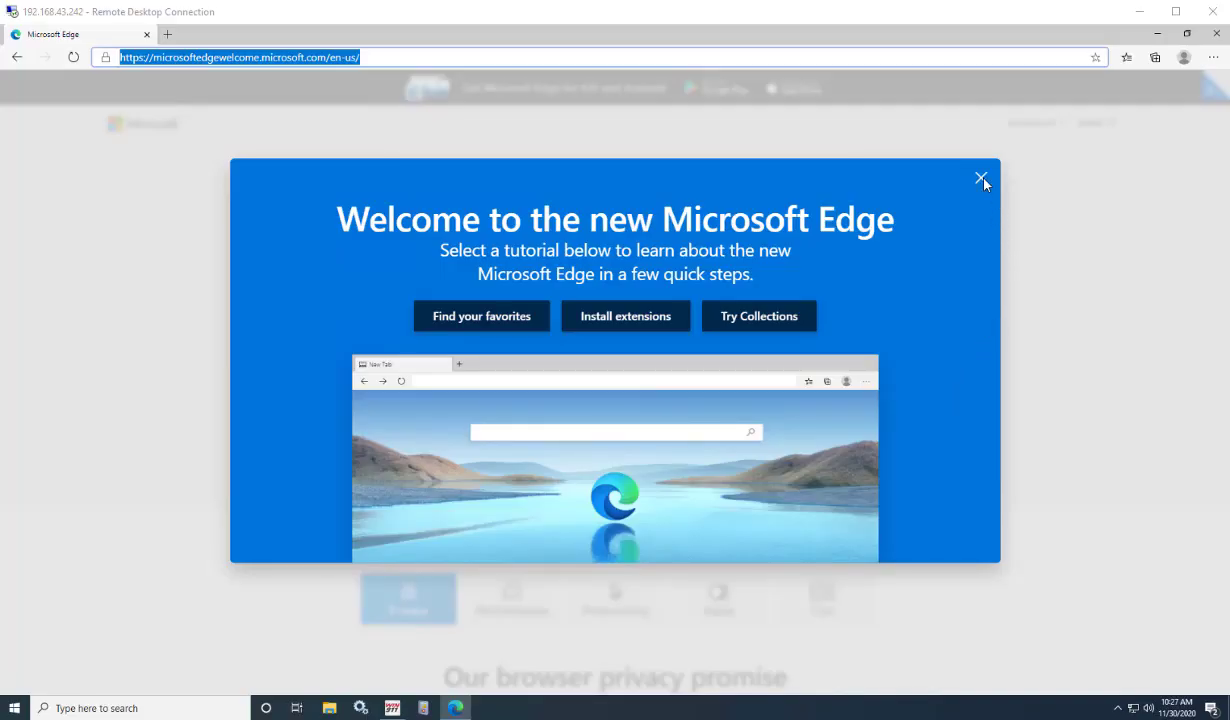
Search Bing for 'gmail pop settings' and open Lifewire's Gmail POP settings guide.
click(981, 179)
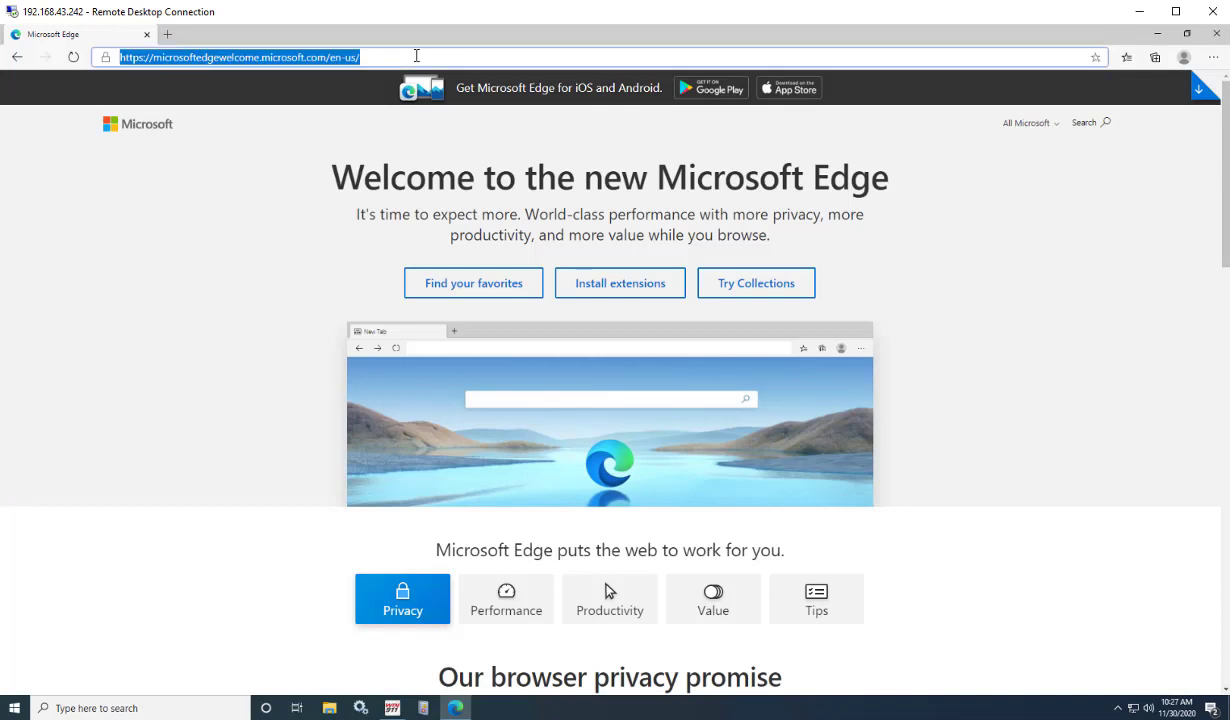
key(BackSpace)
text(gmail pop)
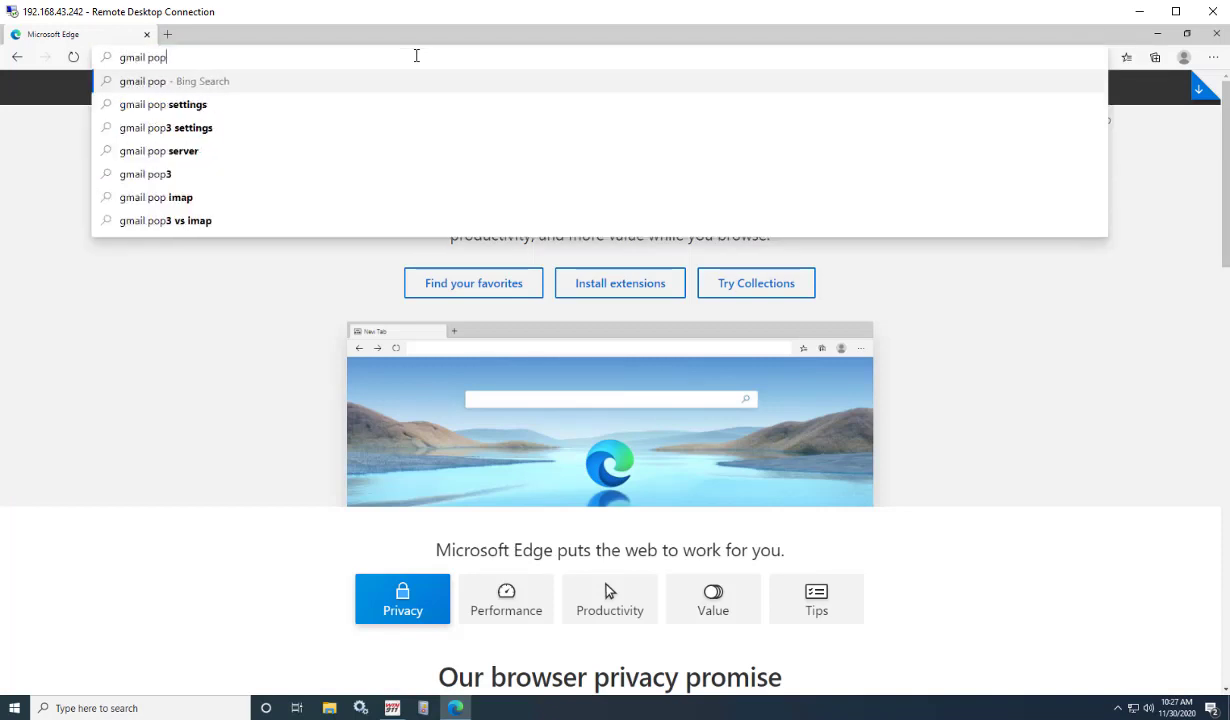
text( settings)
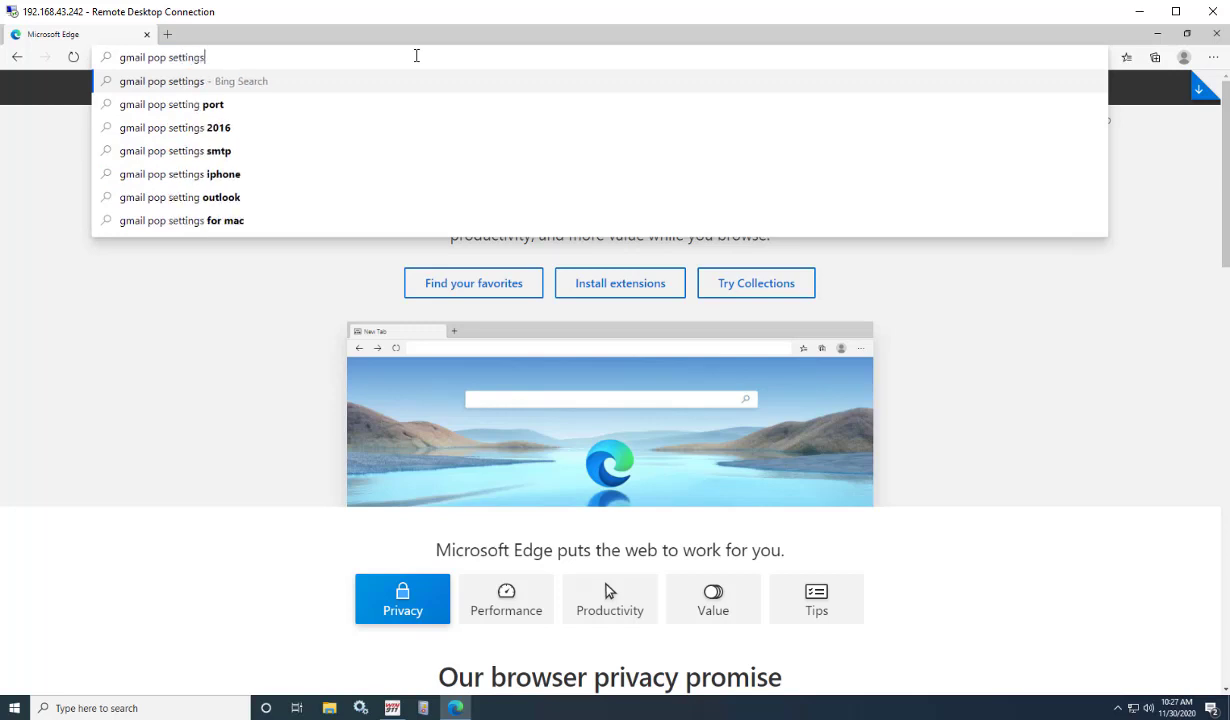
key(Return)
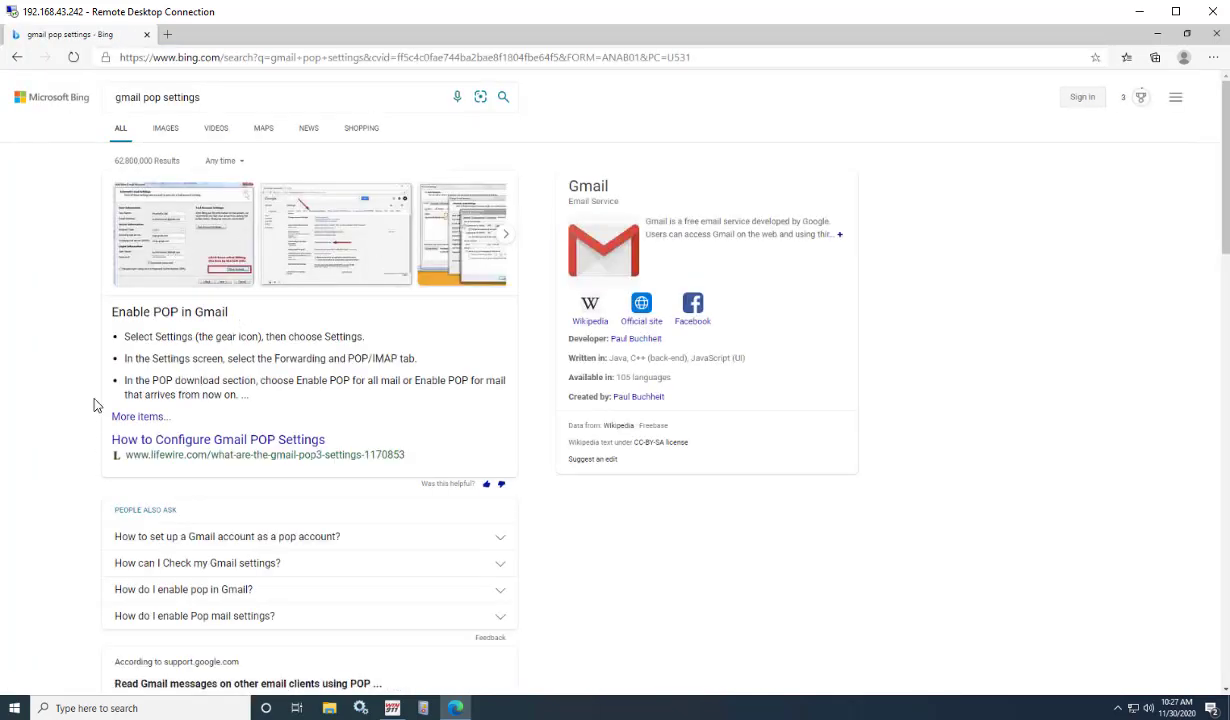
click(174, 437)
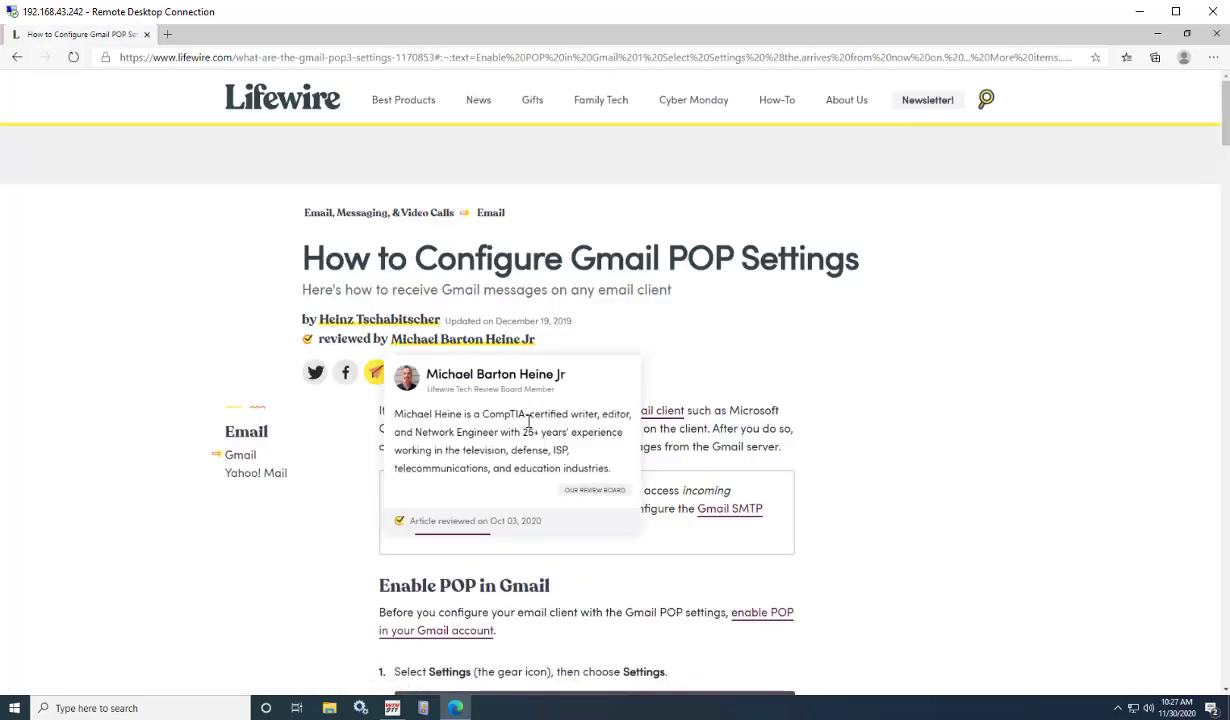
Scroll the Lifewire article down to its Gmail POP settings list.
scroll(664, 491, down, 4)
scroll(960, 415, down, 5)
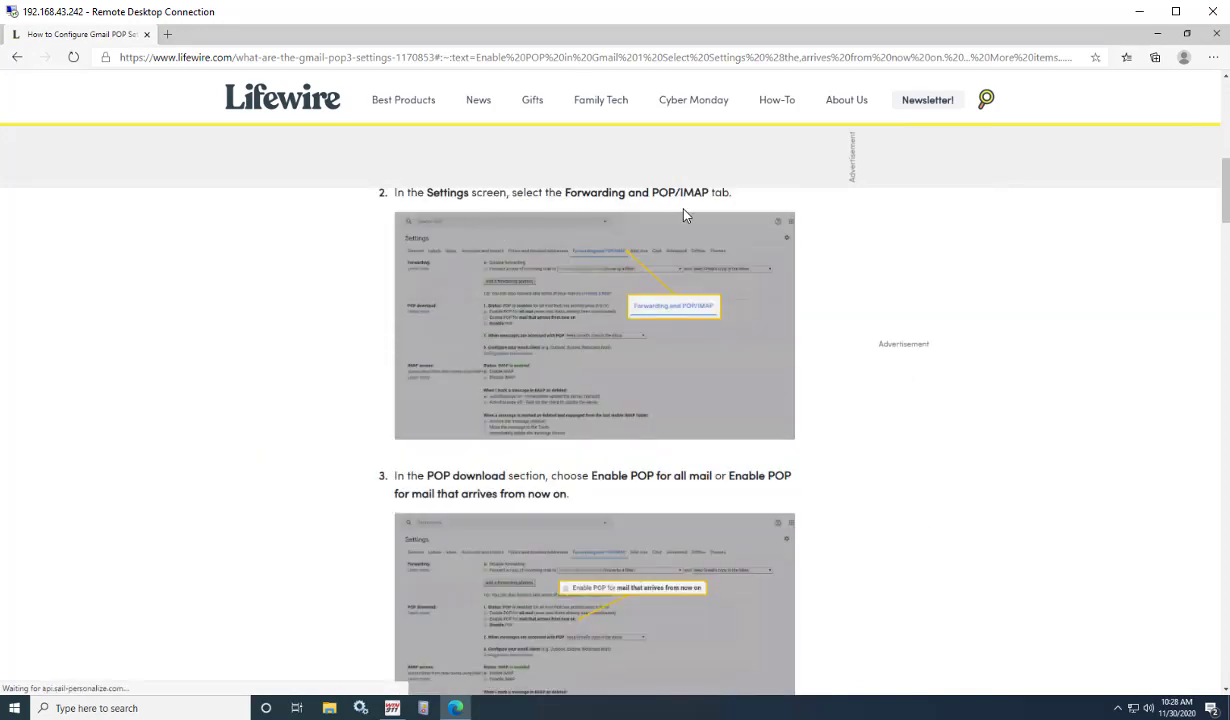
scroll(620, 260, up, 1)
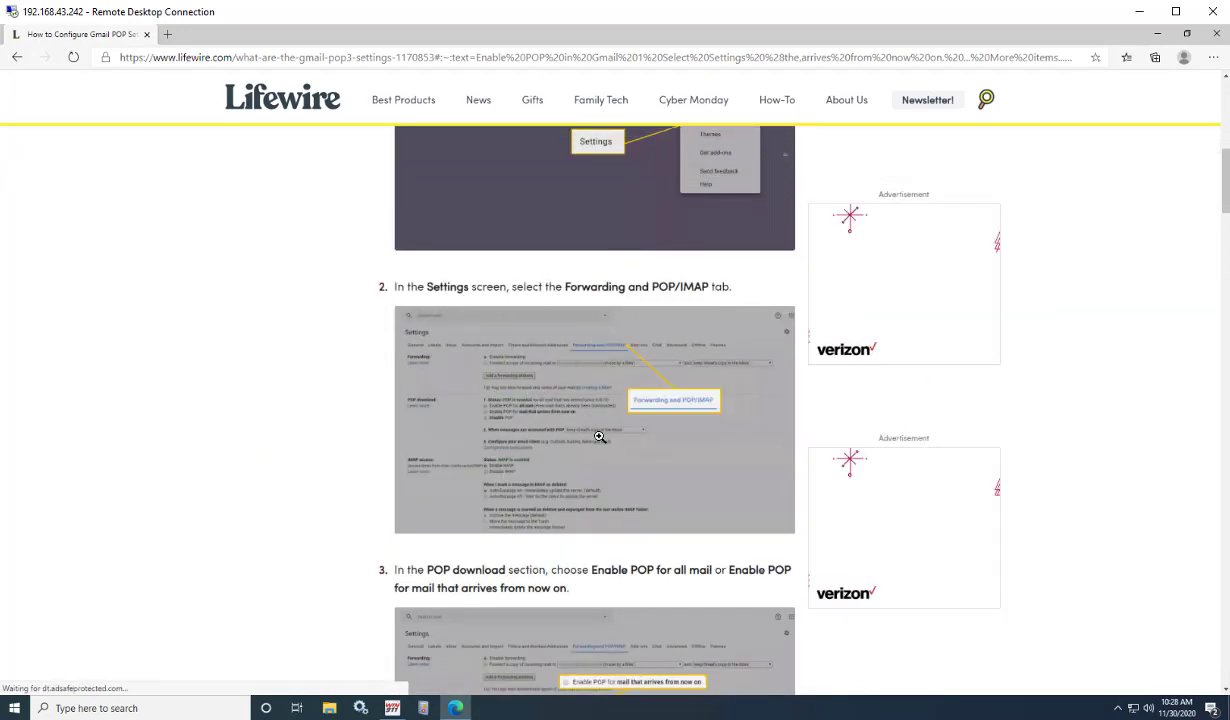
scroll(599, 432, up, 1)
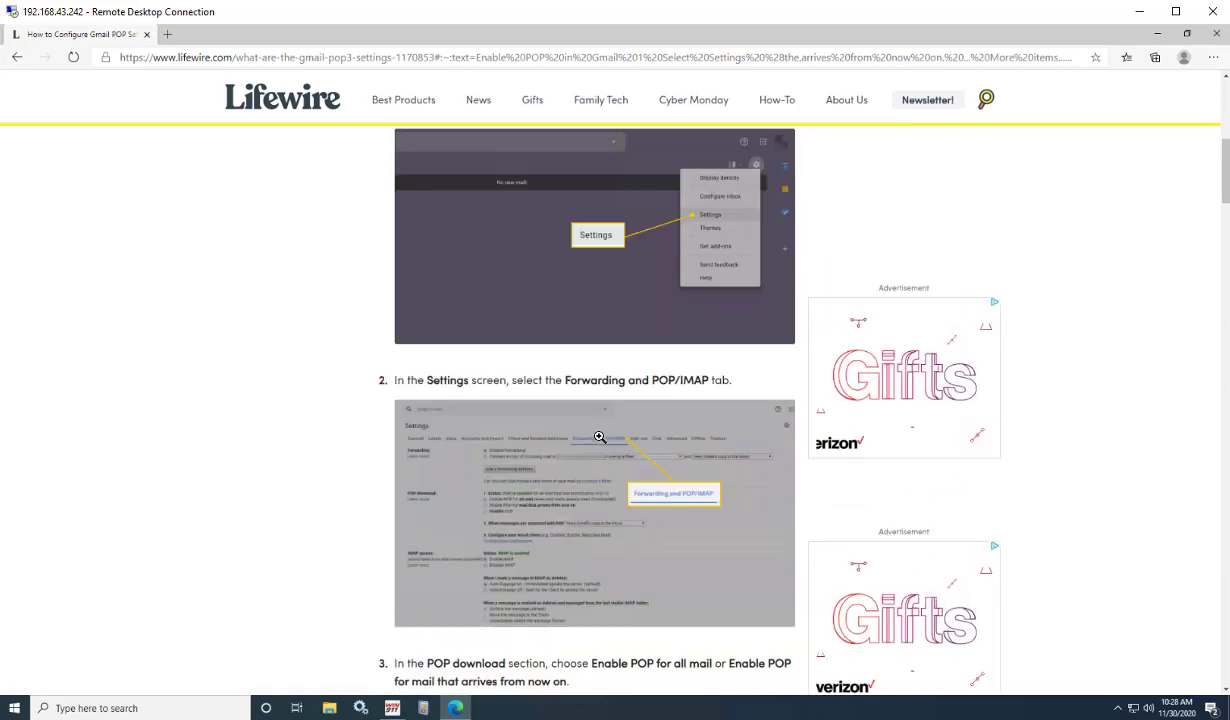
scroll(553, 404, down, 2)
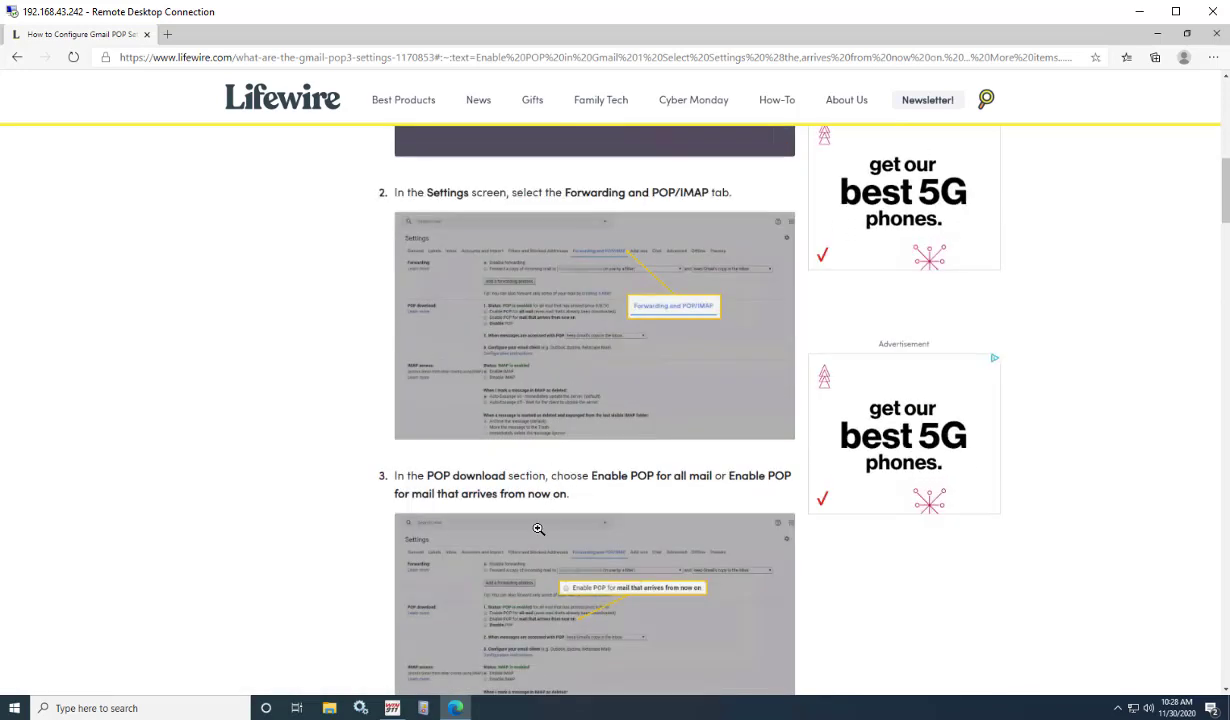
scroll(538, 529, down, 3)
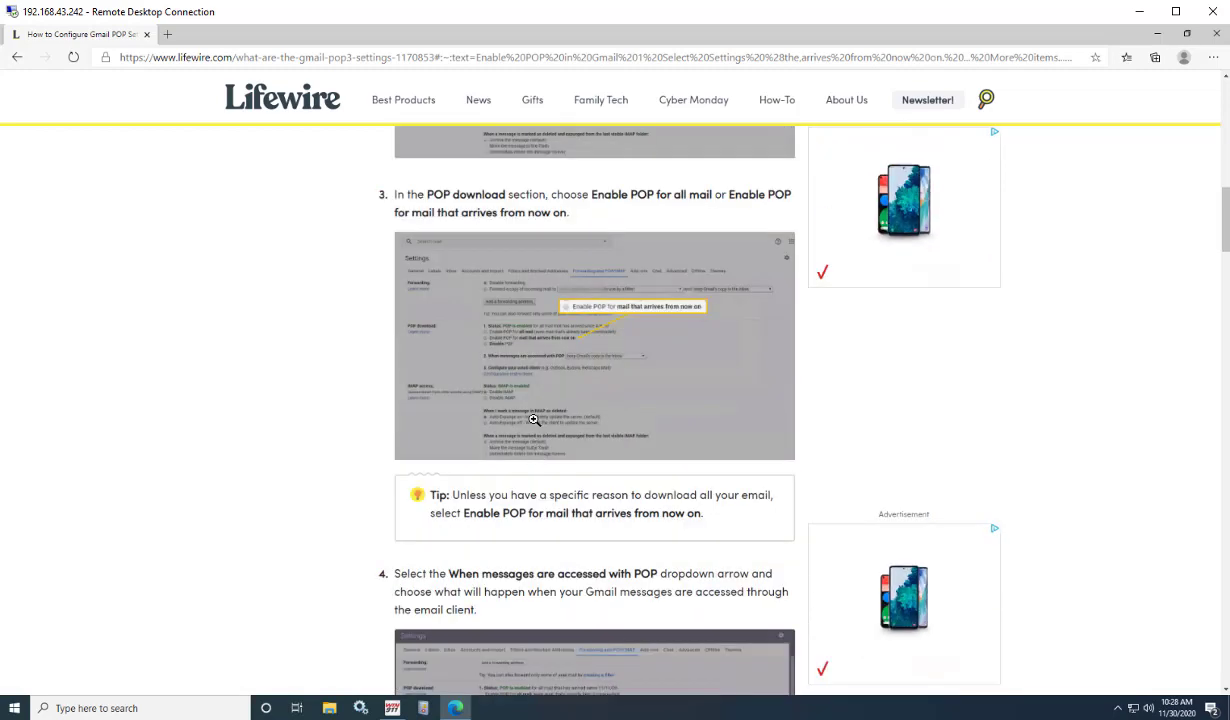
scroll(535, 420, down, 5)
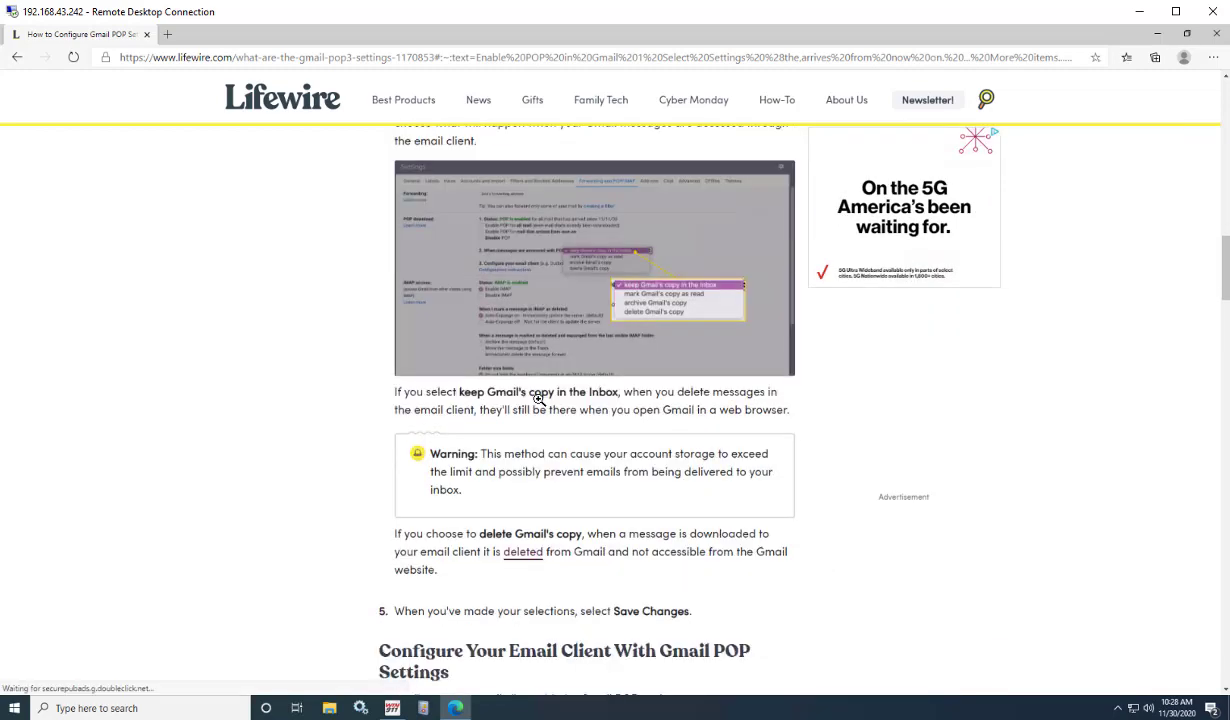
scroll(538, 398, down, 4)
drag(509, 276, 611, 276)
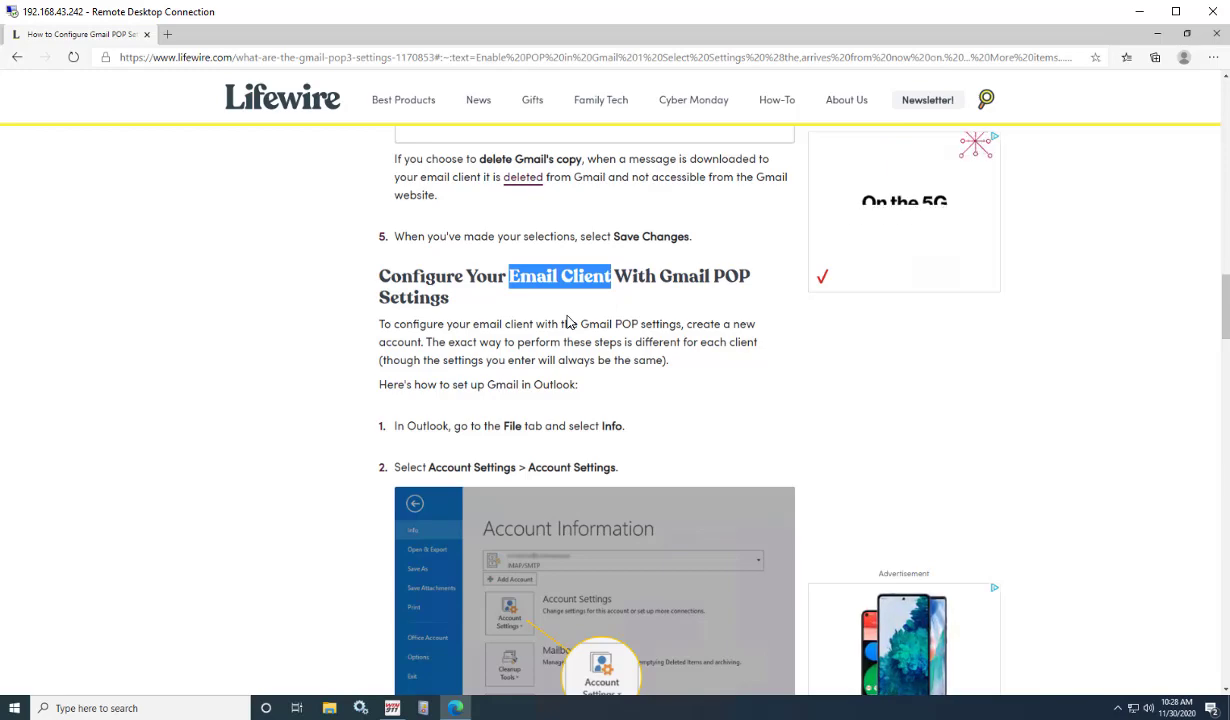
scroll(570, 321, down, 1)
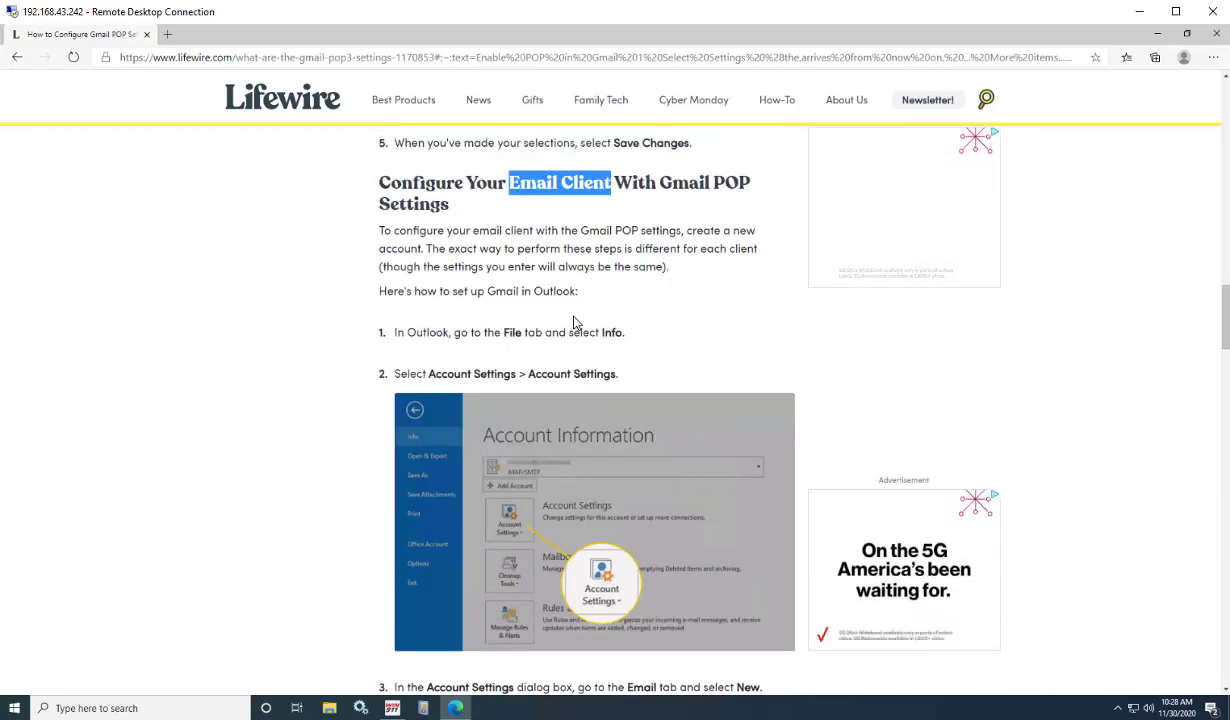
scroll(575, 321, down, 15)
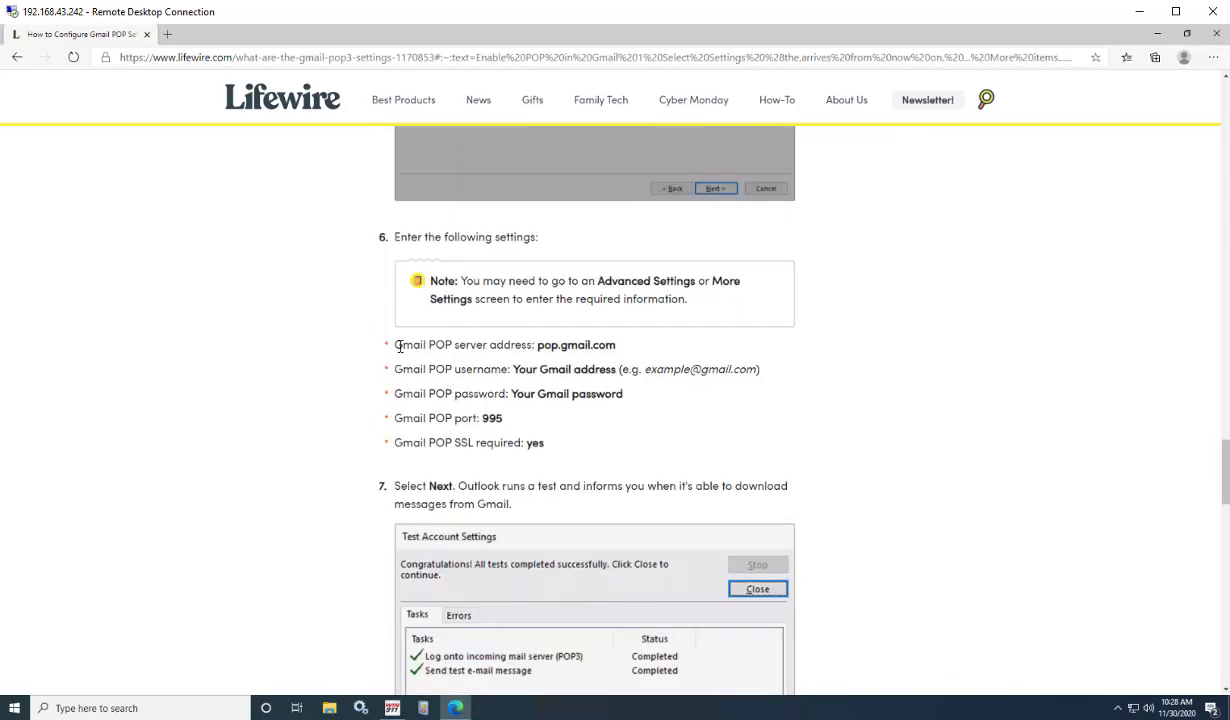
Highlight the POP server address pop.gmail.com and return to WIN-911 Workspace.
drag(427, 346, 457, 343)
drag(538, 347, 616, 347)
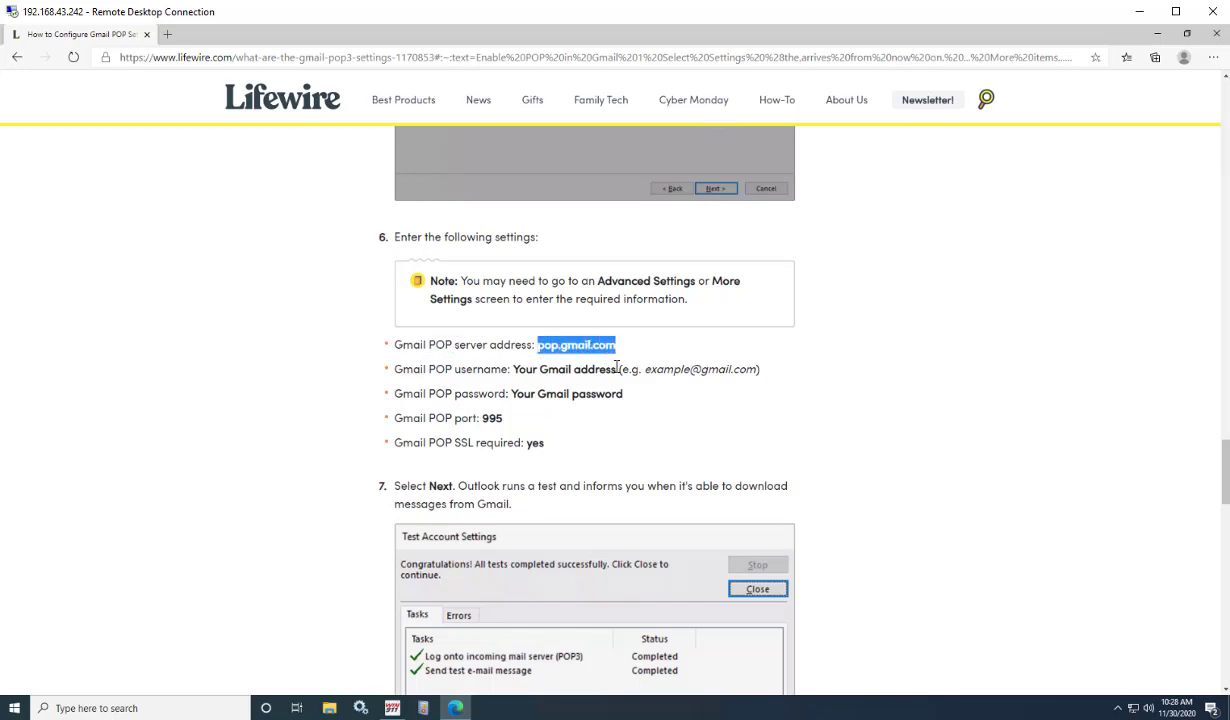
click(392, 708)
scroll(794, 290, up, 1)
Enter pop.gmail.com as the incoming host and allow invalid certificates.
scroll(771, 207, up, 3)
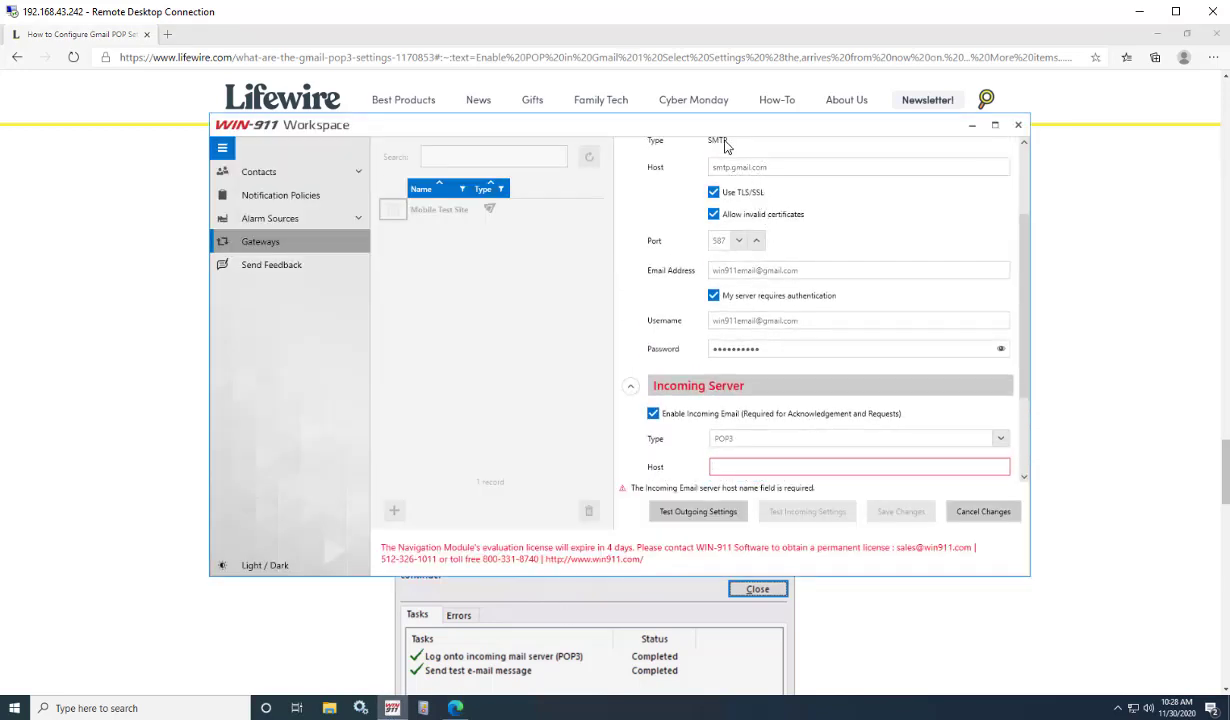
scroll(772, 354, down, 3)
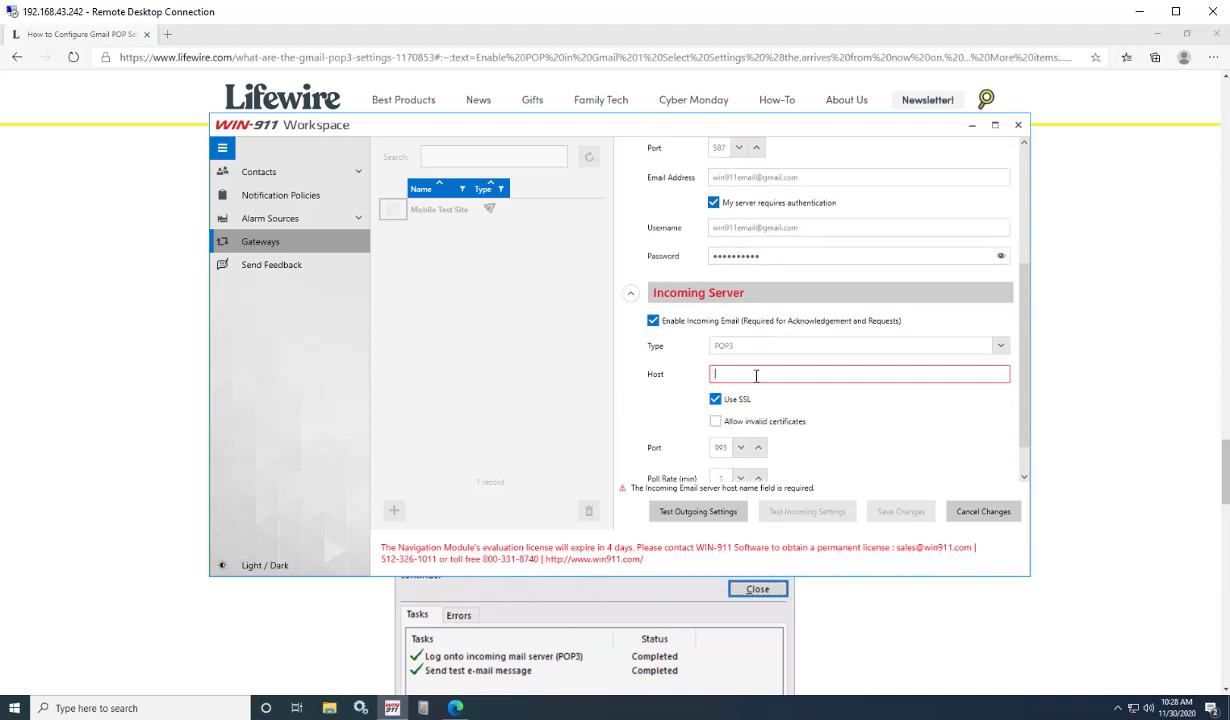
click(756, 375)
text(pop.gmail.com)
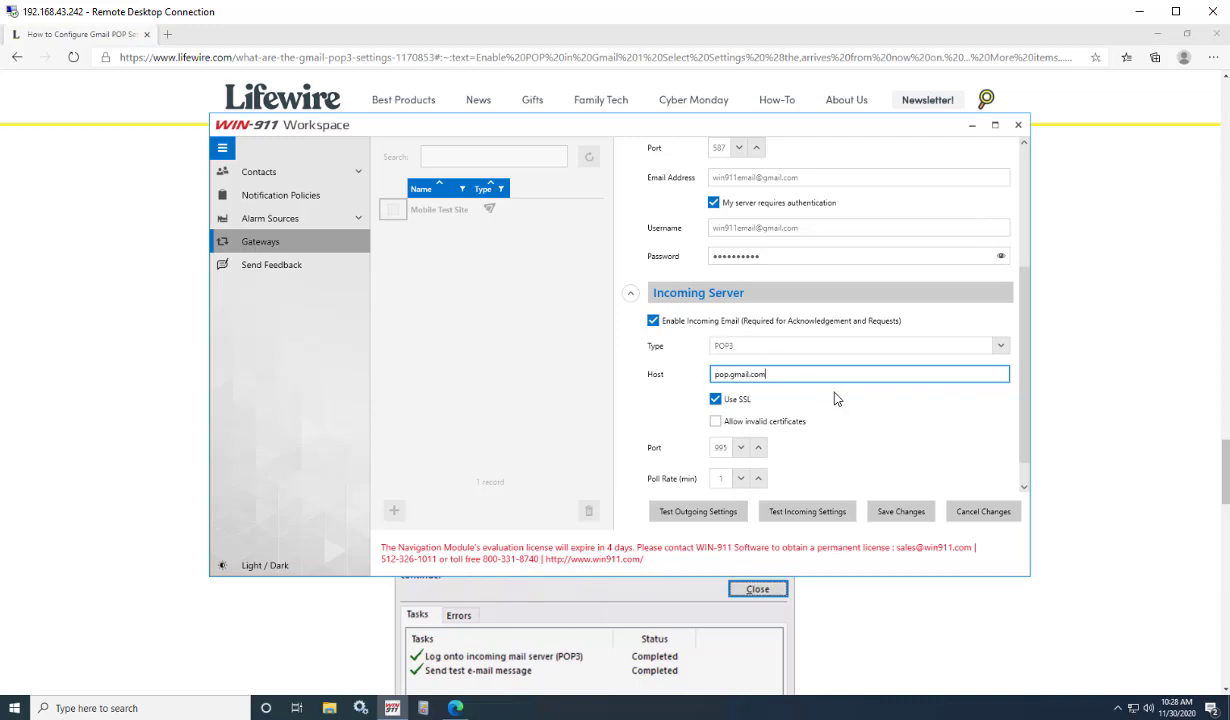
click(716, 421)
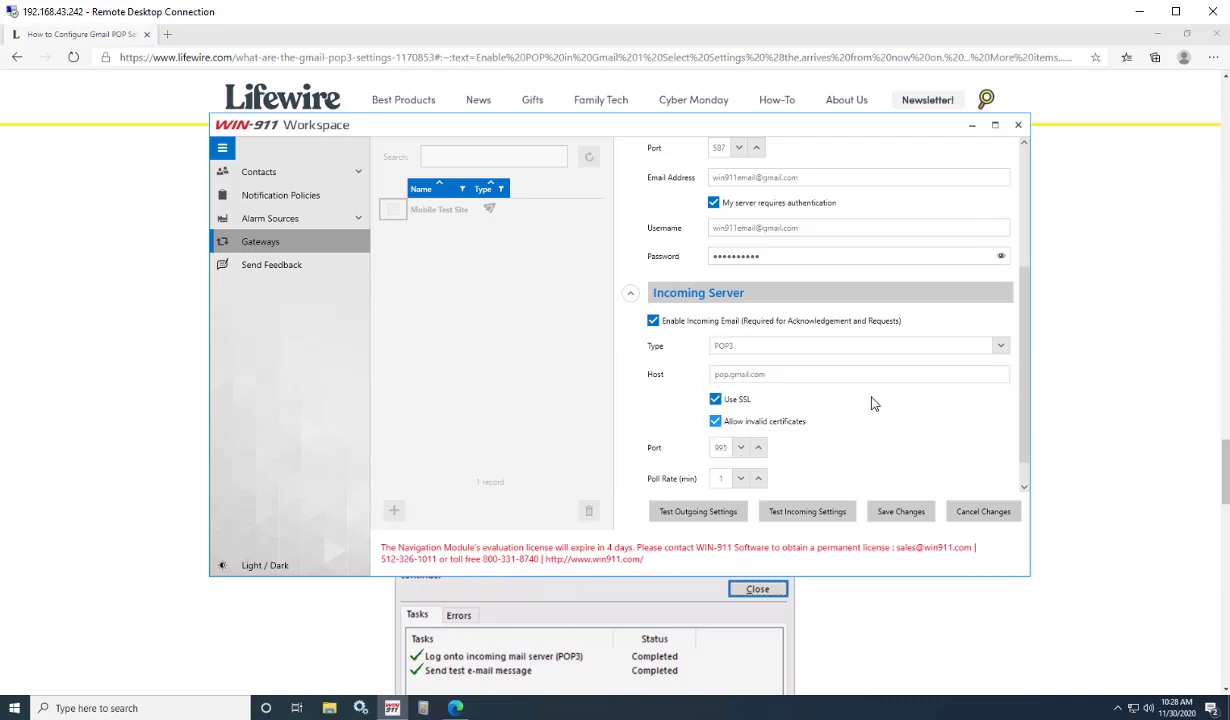
Check the Lifewire article for Gmail's POP server address and port 995.
scroll(840, 390, down, 1)
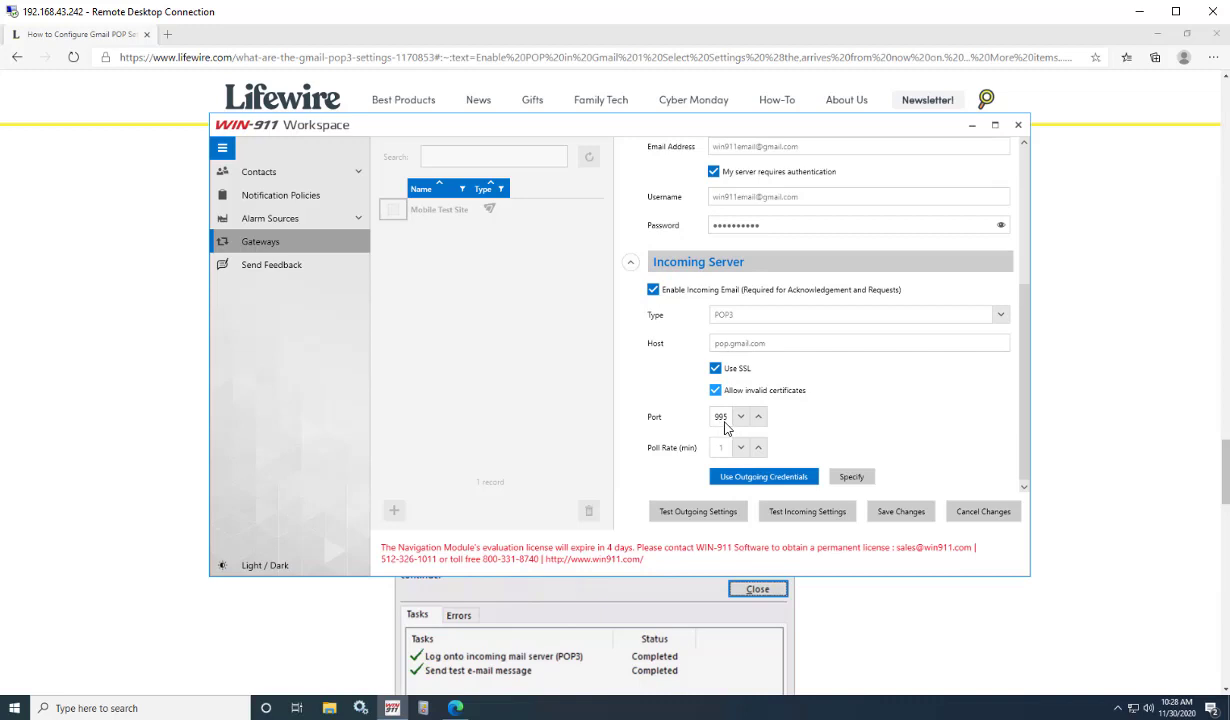
click(196, 490)
drag(508, 422, 477, 425)
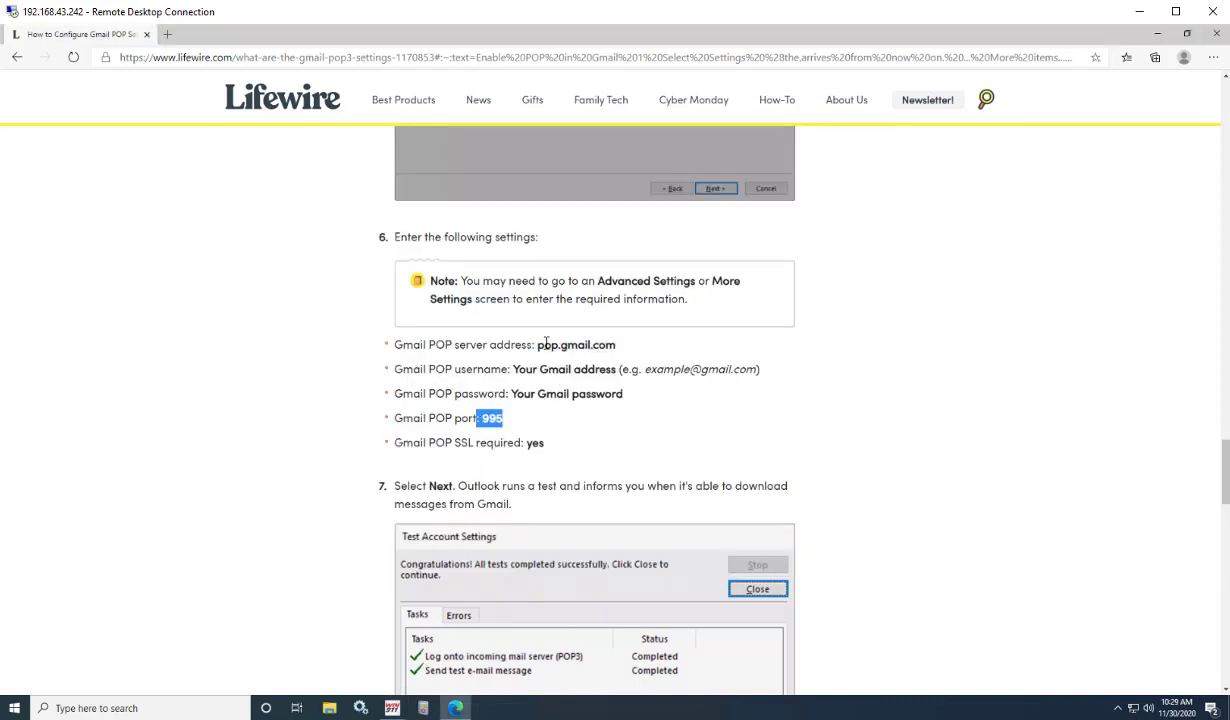
drag(538, 345, 563, 350)
click(392, 706)
Keep the incoming server type as POP3 on port 995 and reuse the outgoing credentials.
click(999, 316)
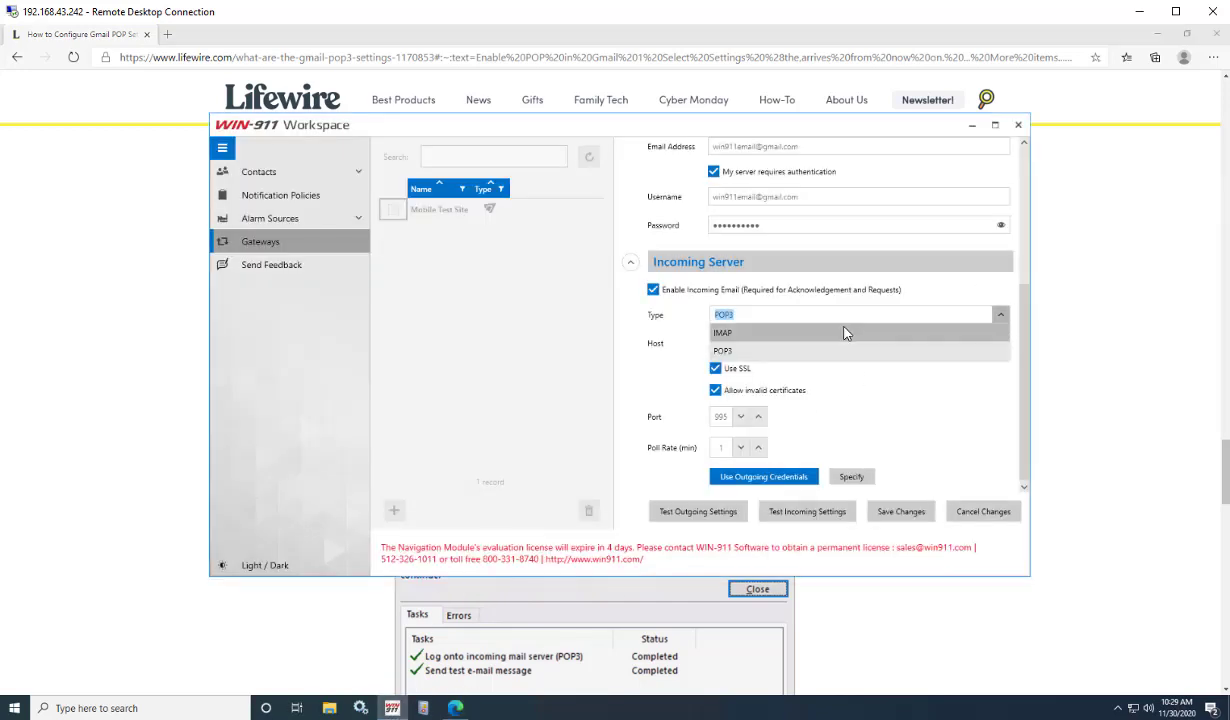
click(843, 330)
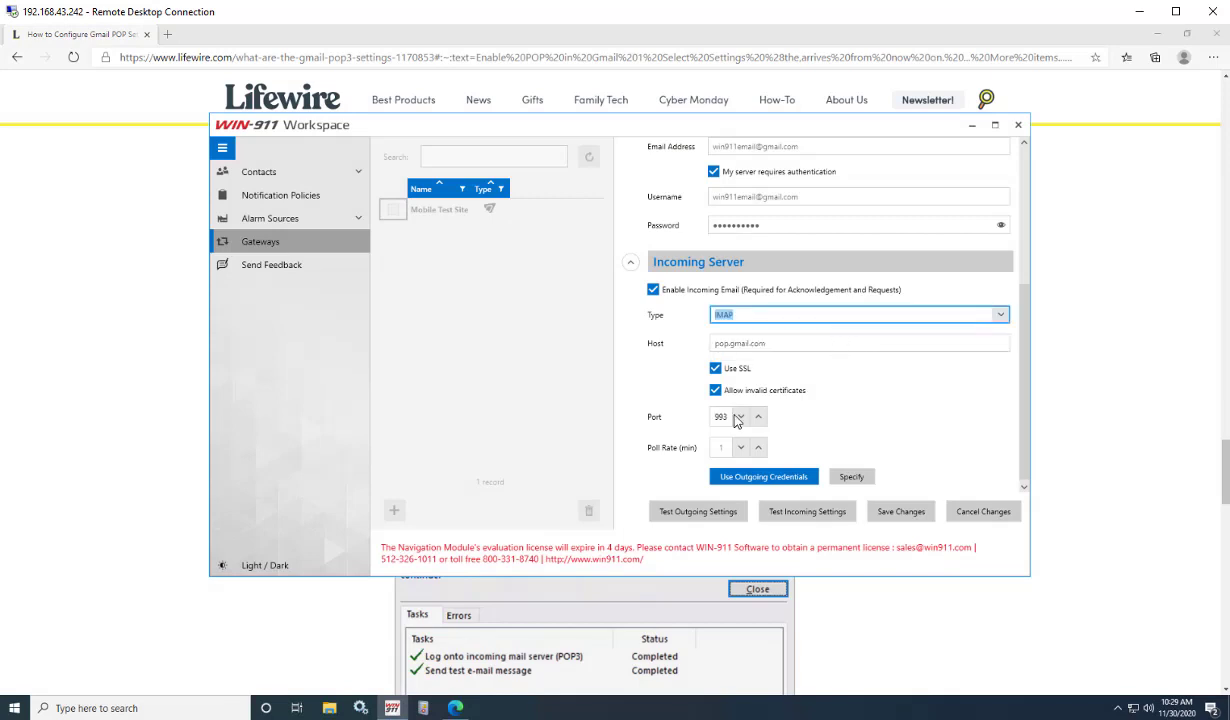
click(958, 312)
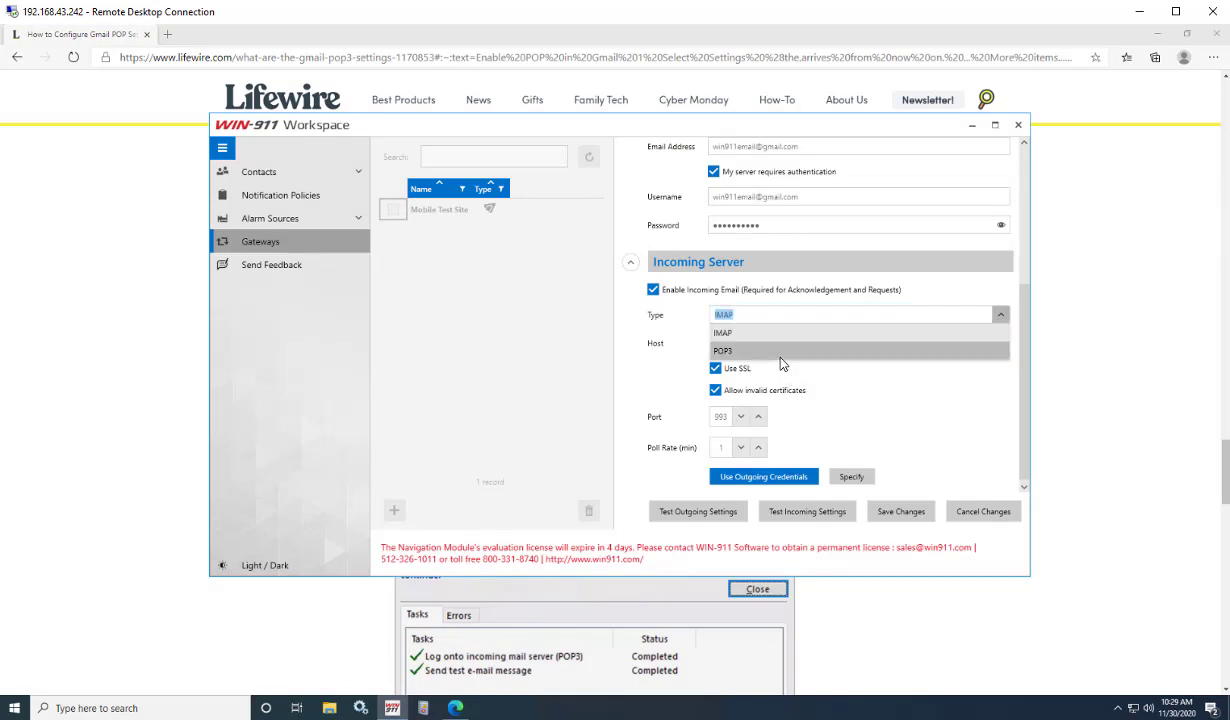
click(750, 343)
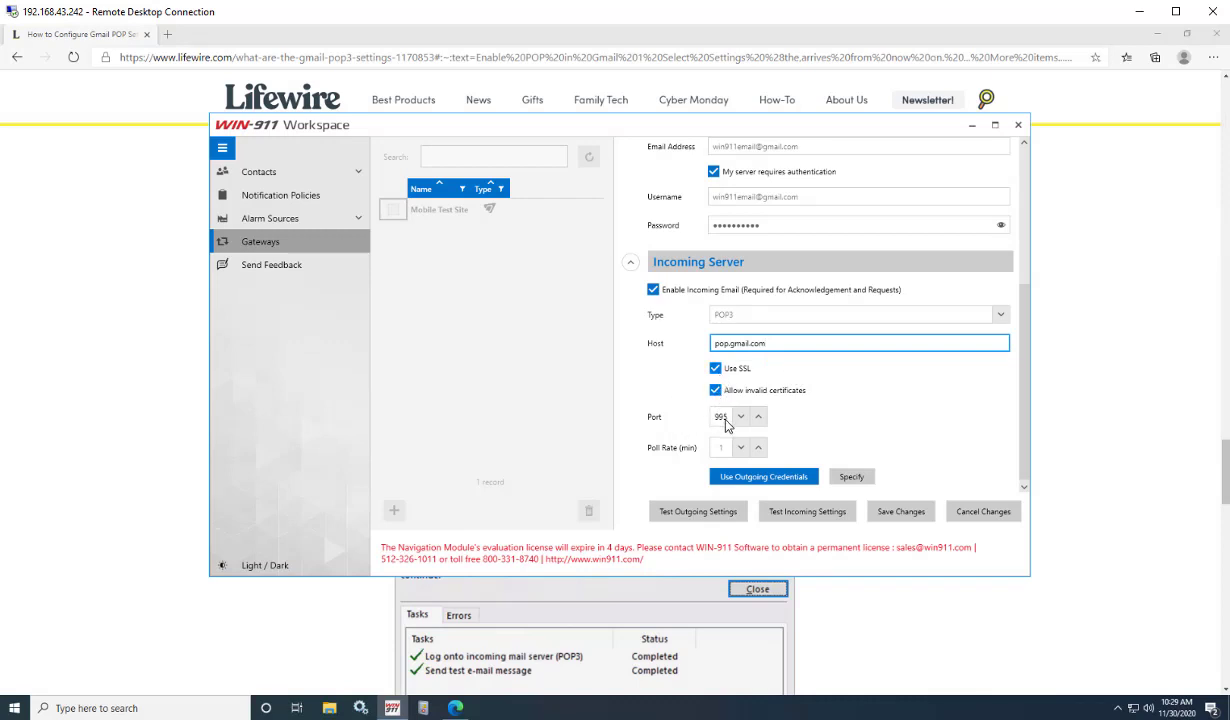
click(874, 427)
click(806, 478)
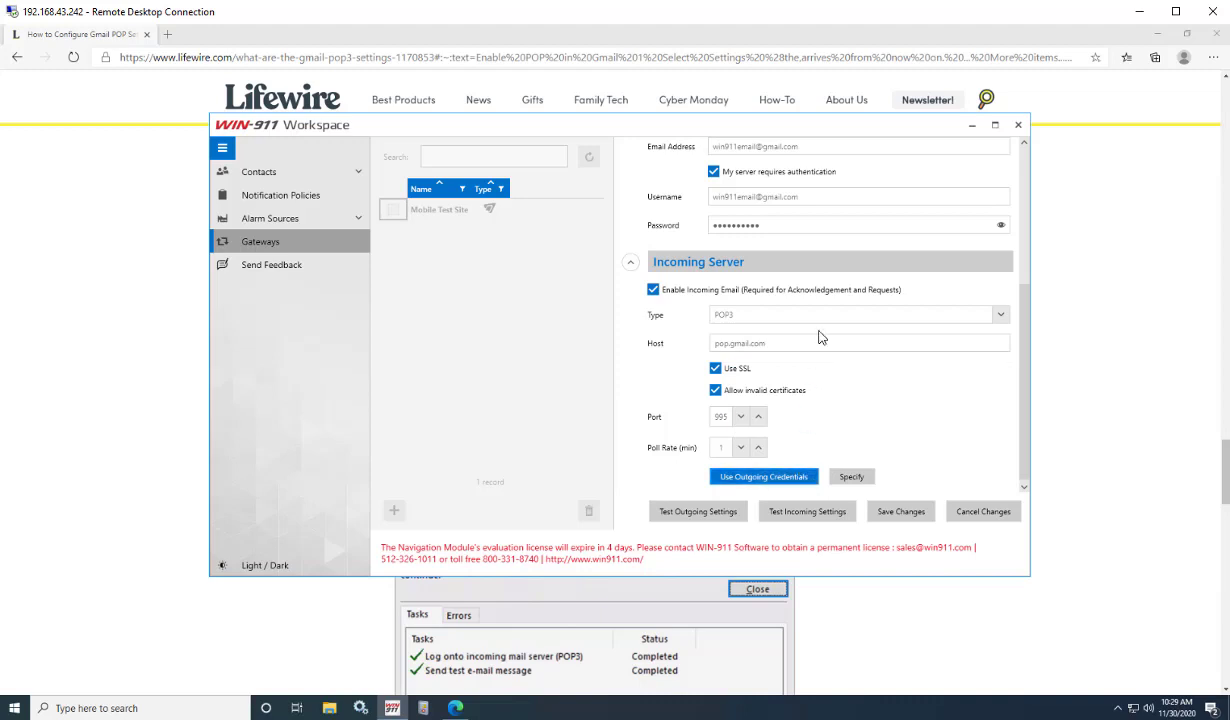
Keep incoming mail on the outgoing Gmail credentials and pass the incoming server test.
drag(804, 199, 688, 199)
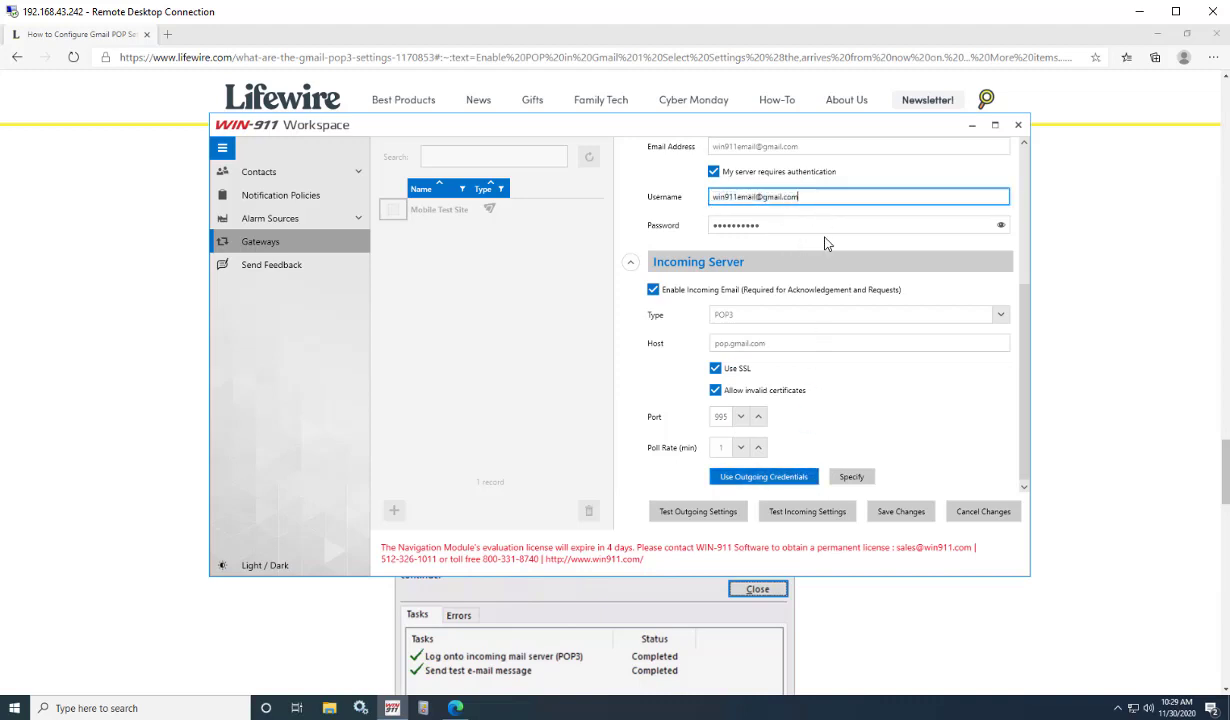
click(782, 482)
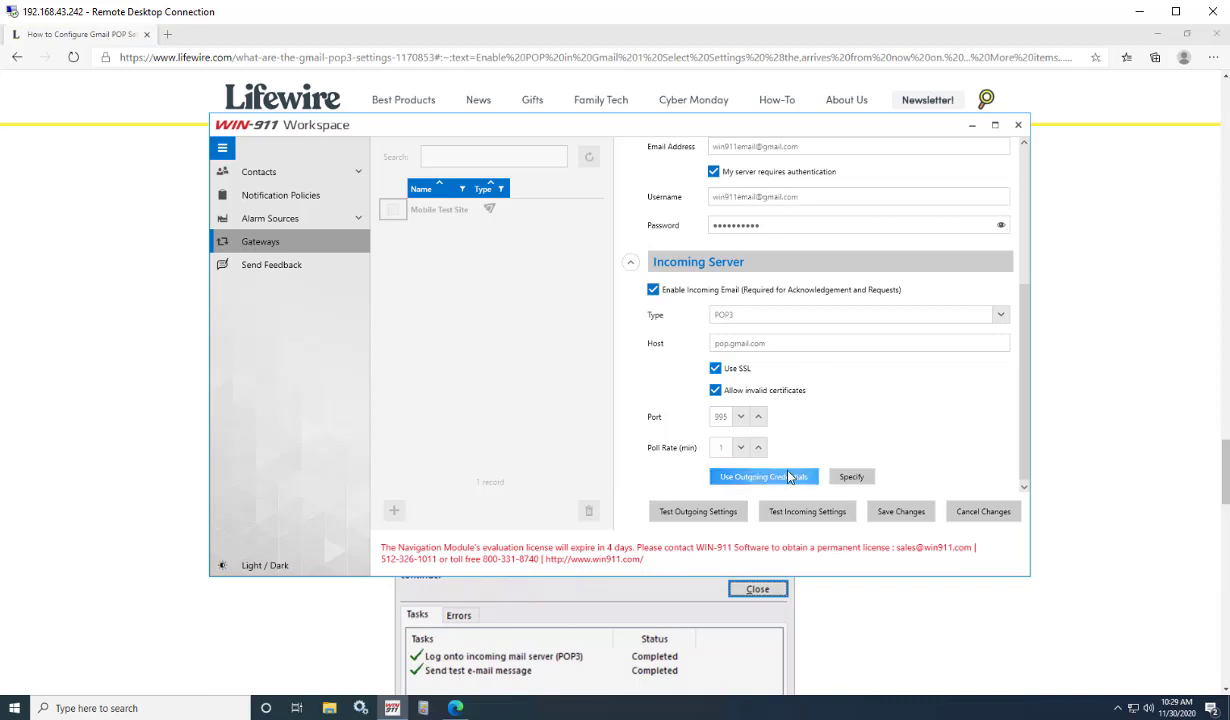
scroll(789, 470, down, 1)
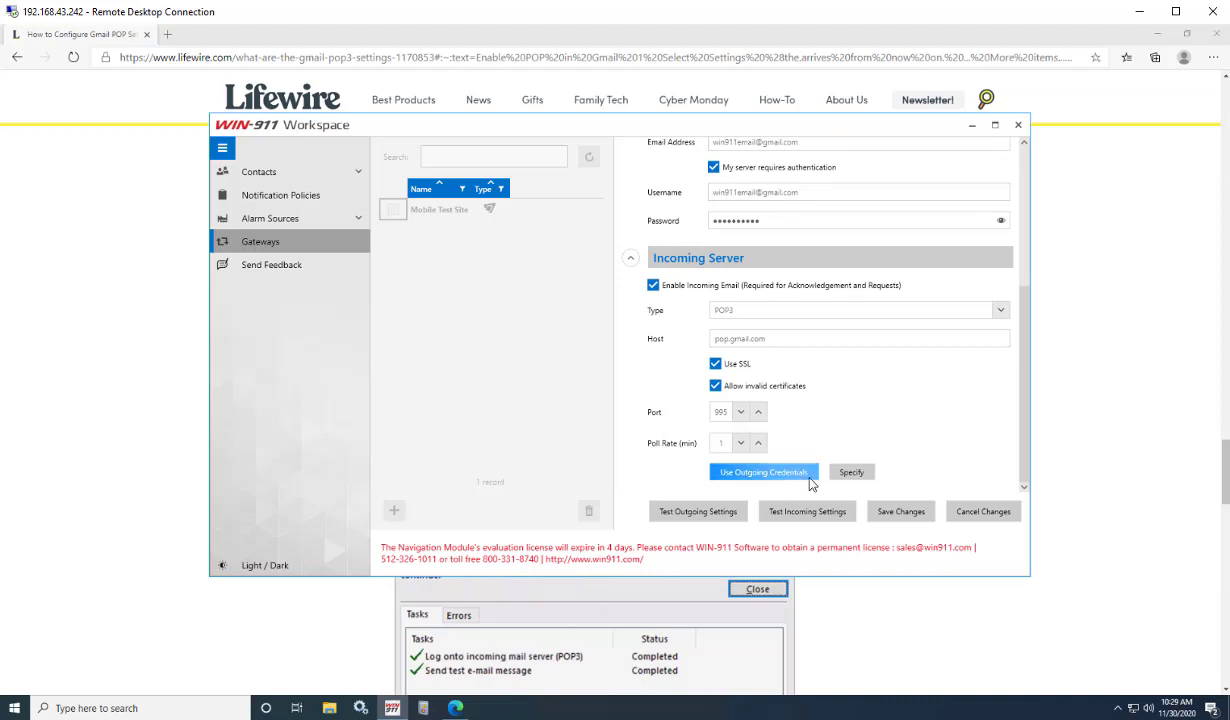
click(851, 473)
scroll(840, 470, down, 2)
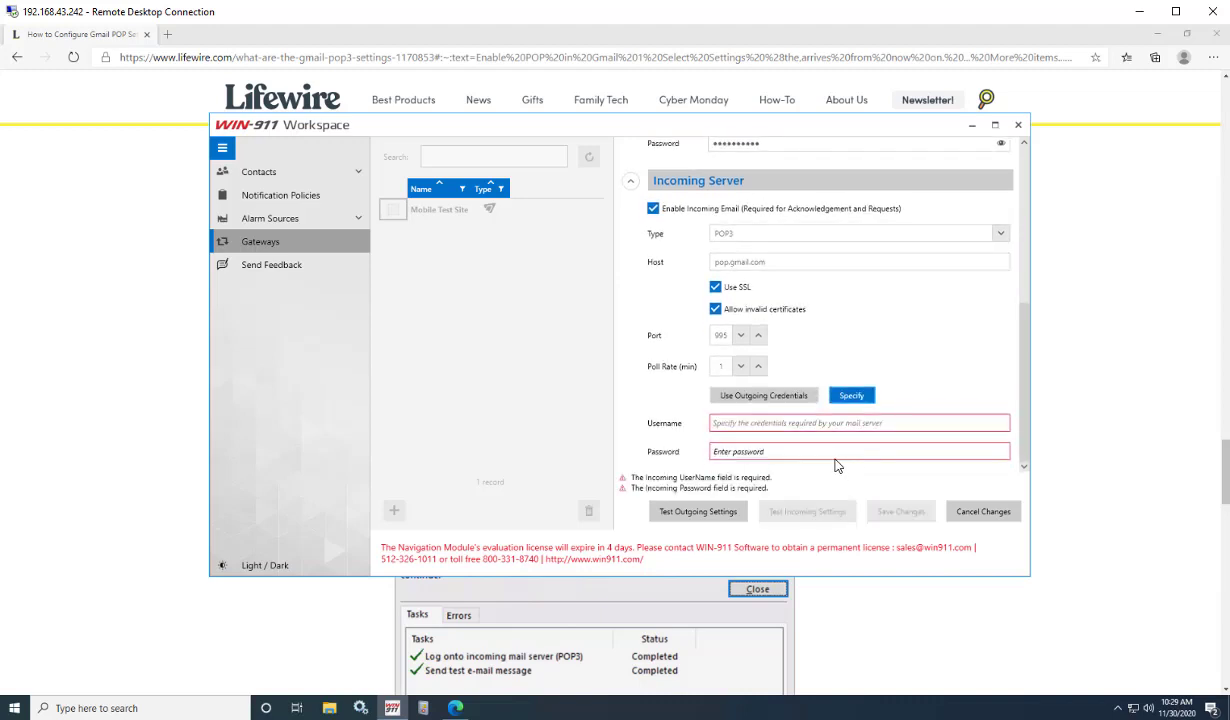
click(765, 398)
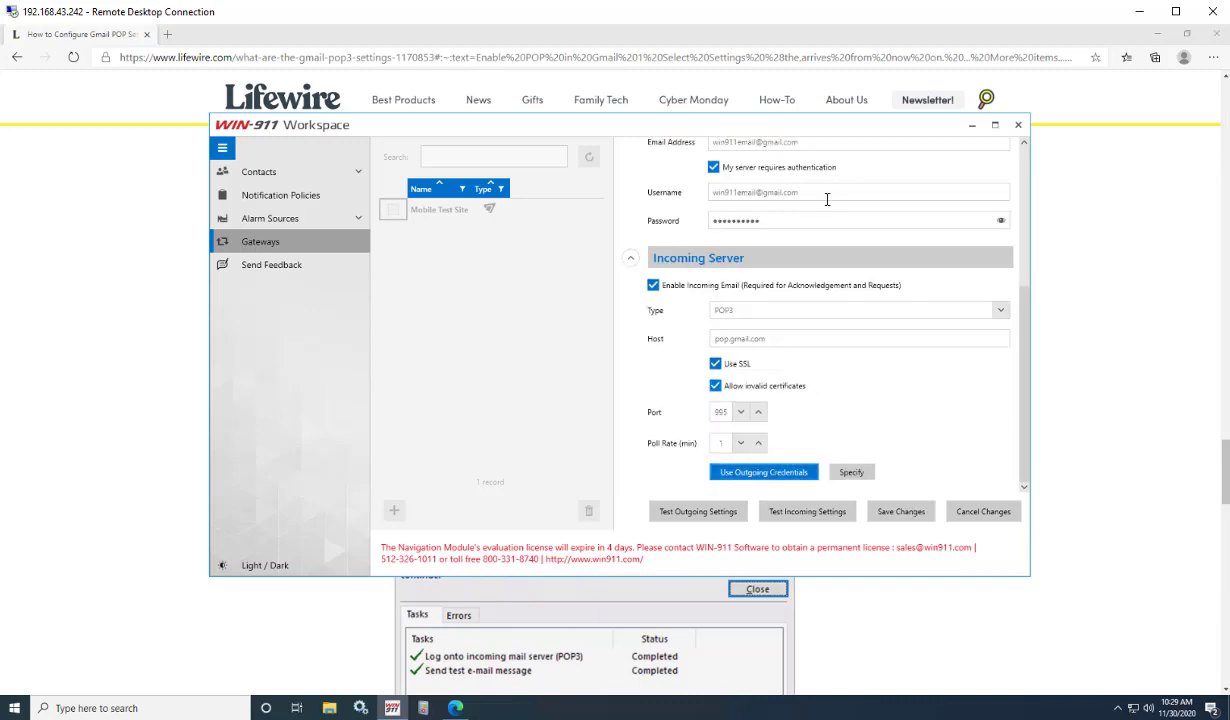
click(805, 511)
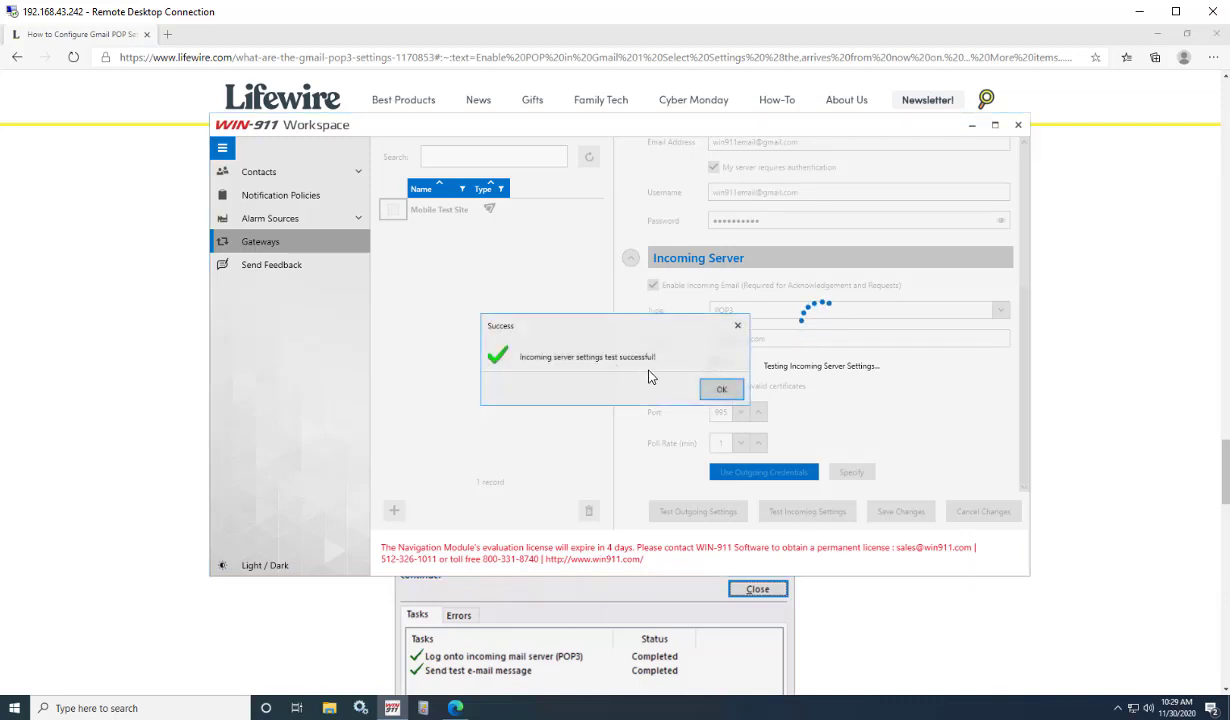
click(724, 390)
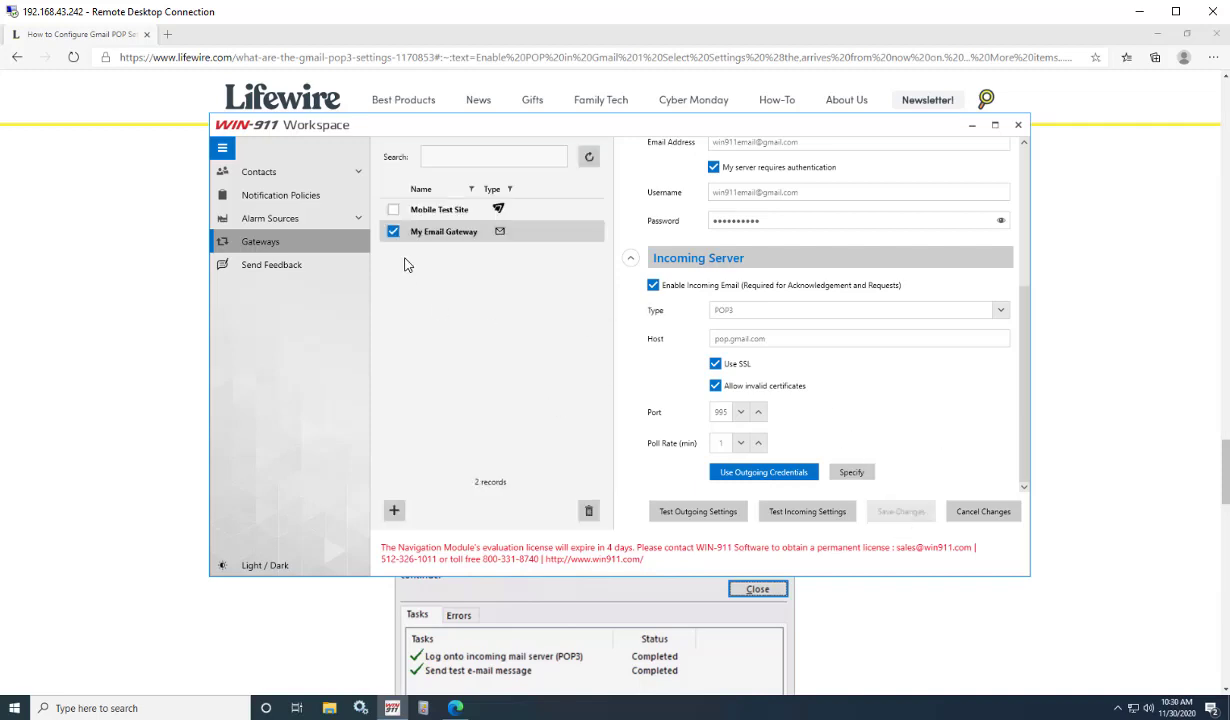
scroll(738, 272, up, 5)
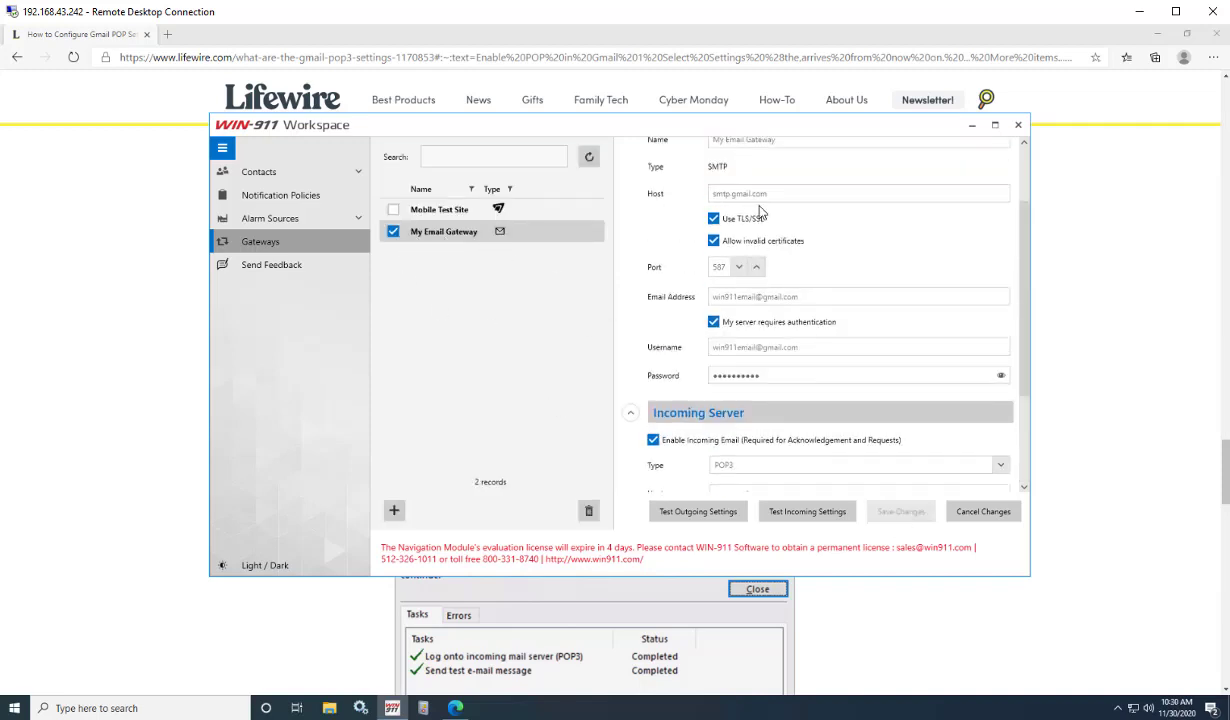
drag(712, 226, 784, 225)
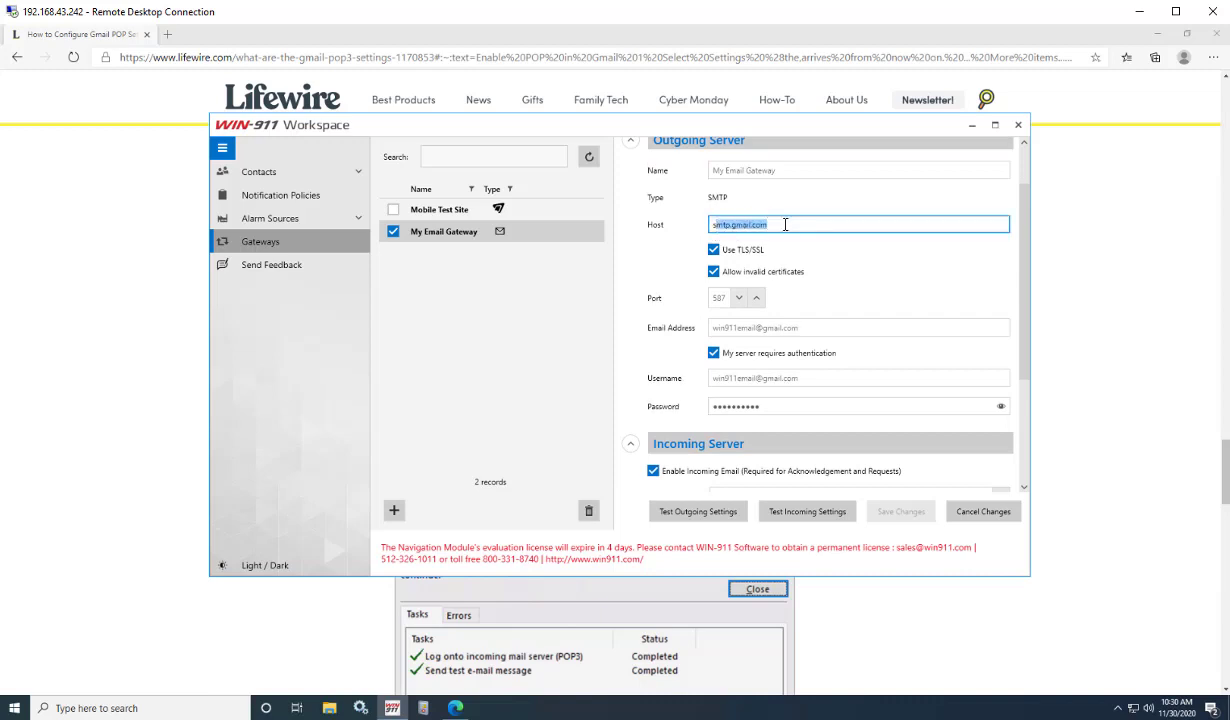
click(785, 225)
drag(795, 322, 667, 322)
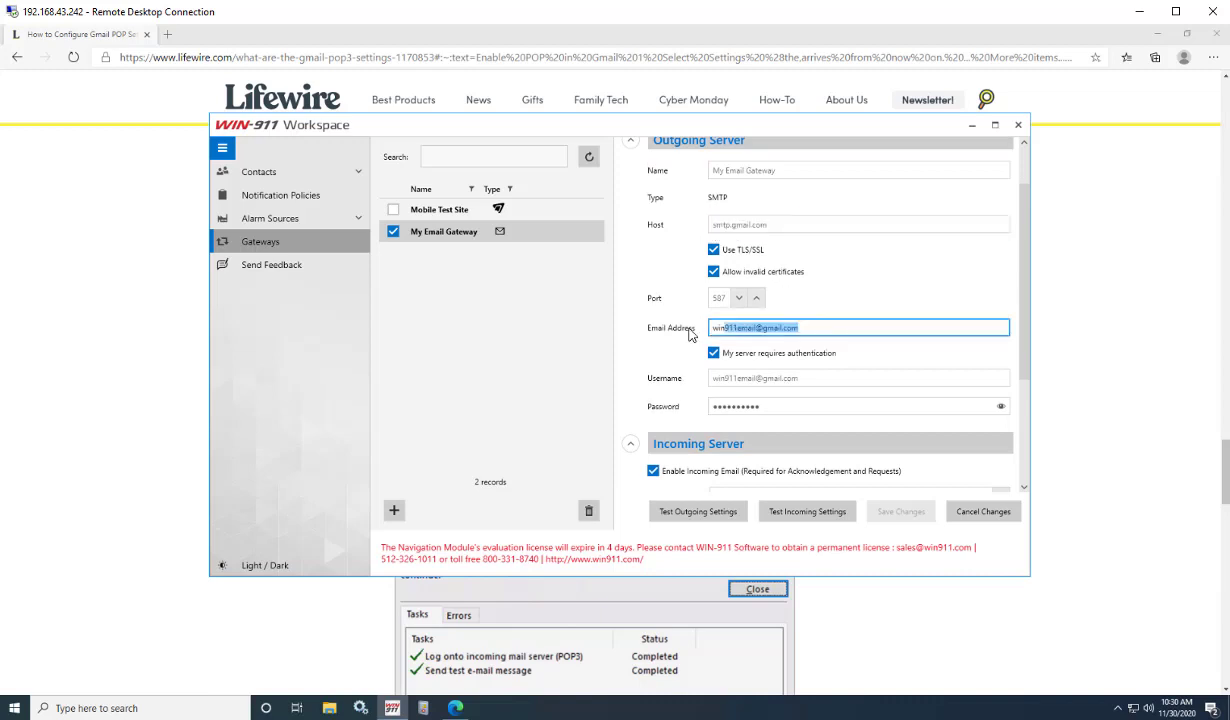
click(711, 378)
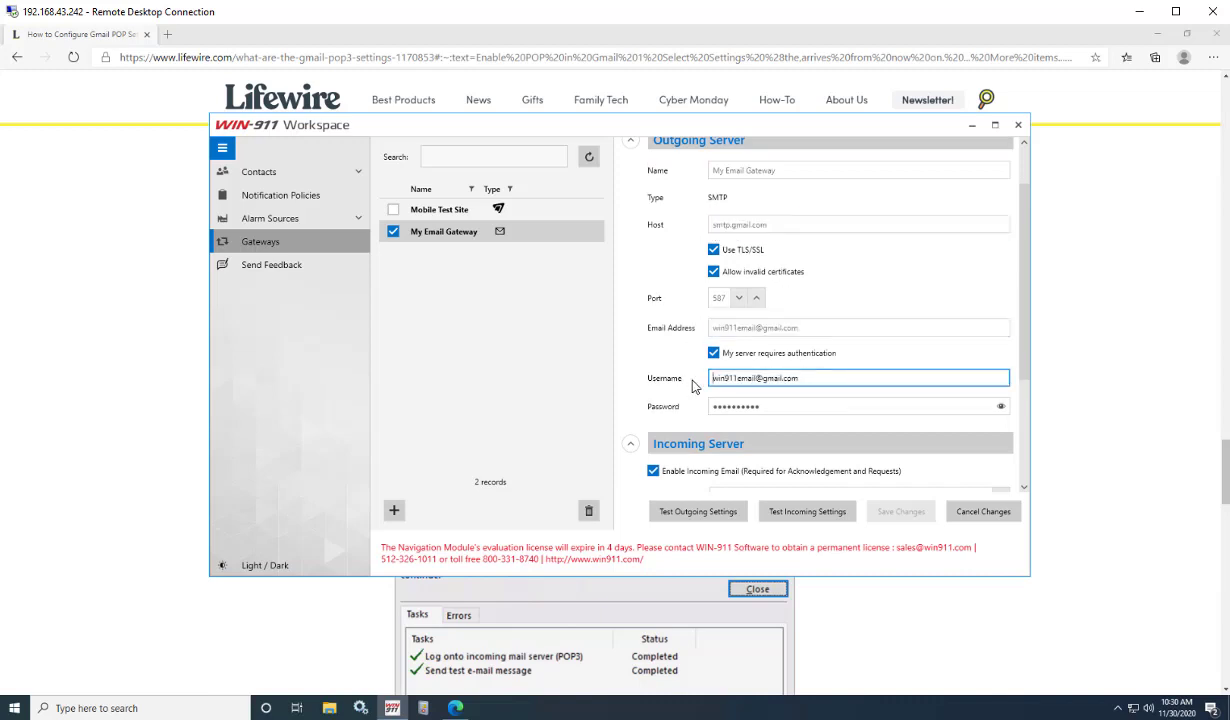
click(792, 407)
scroll(815, 405, down, 3)
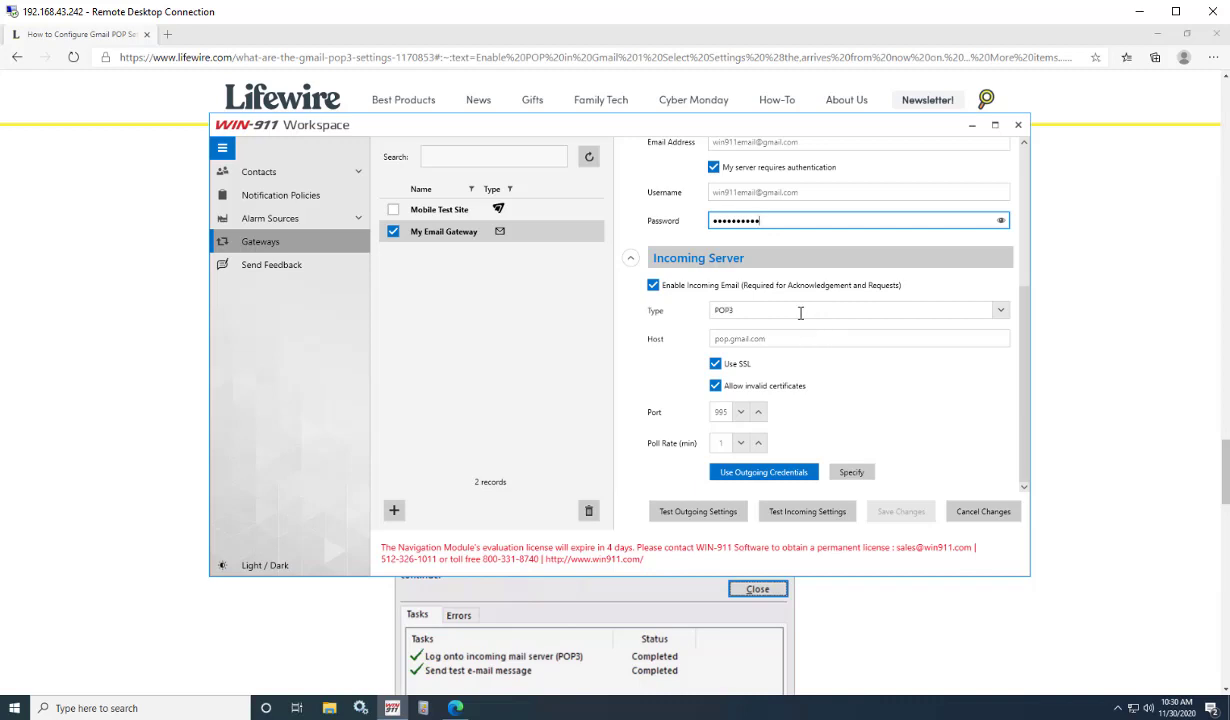
drag(791, 340, 709, 345)
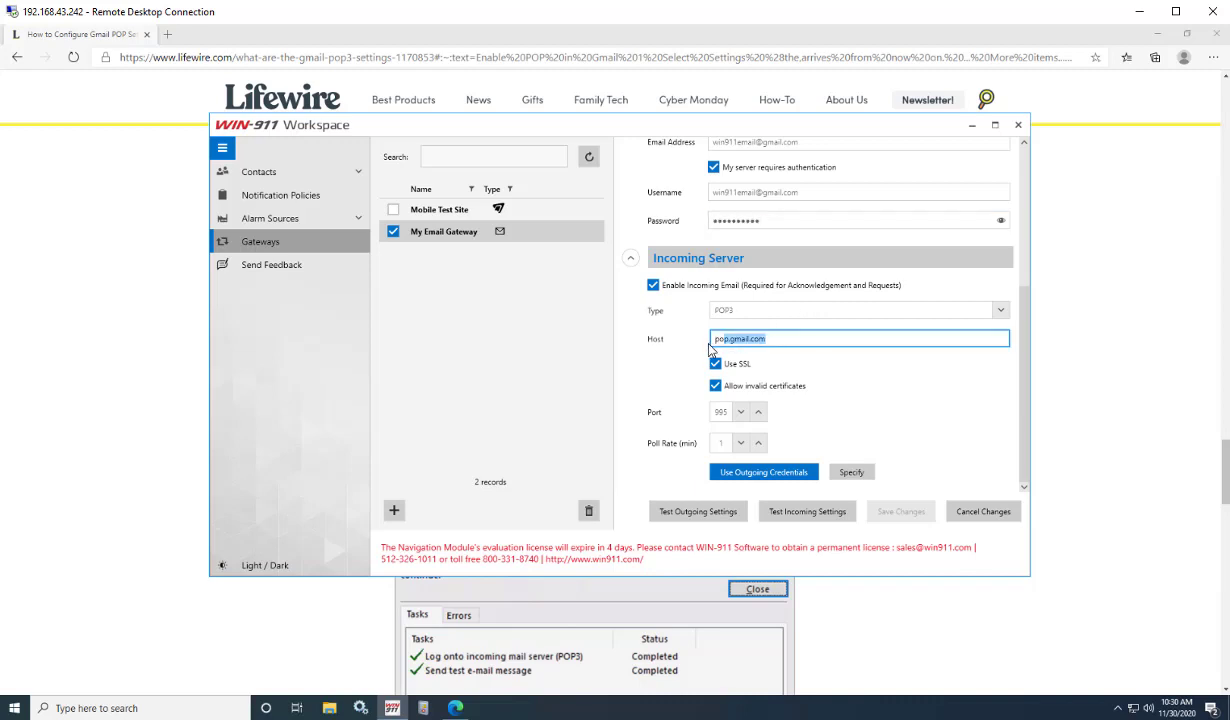
click(791, 340)
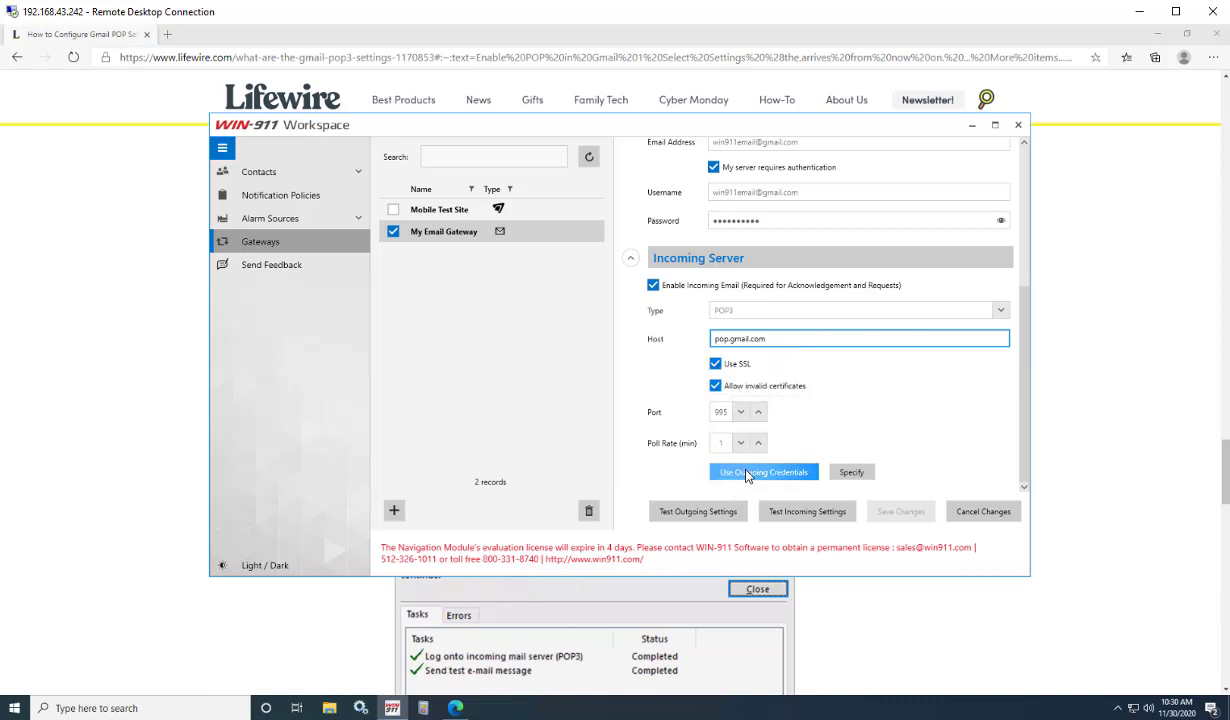
scroll(768, 425, up, 1)
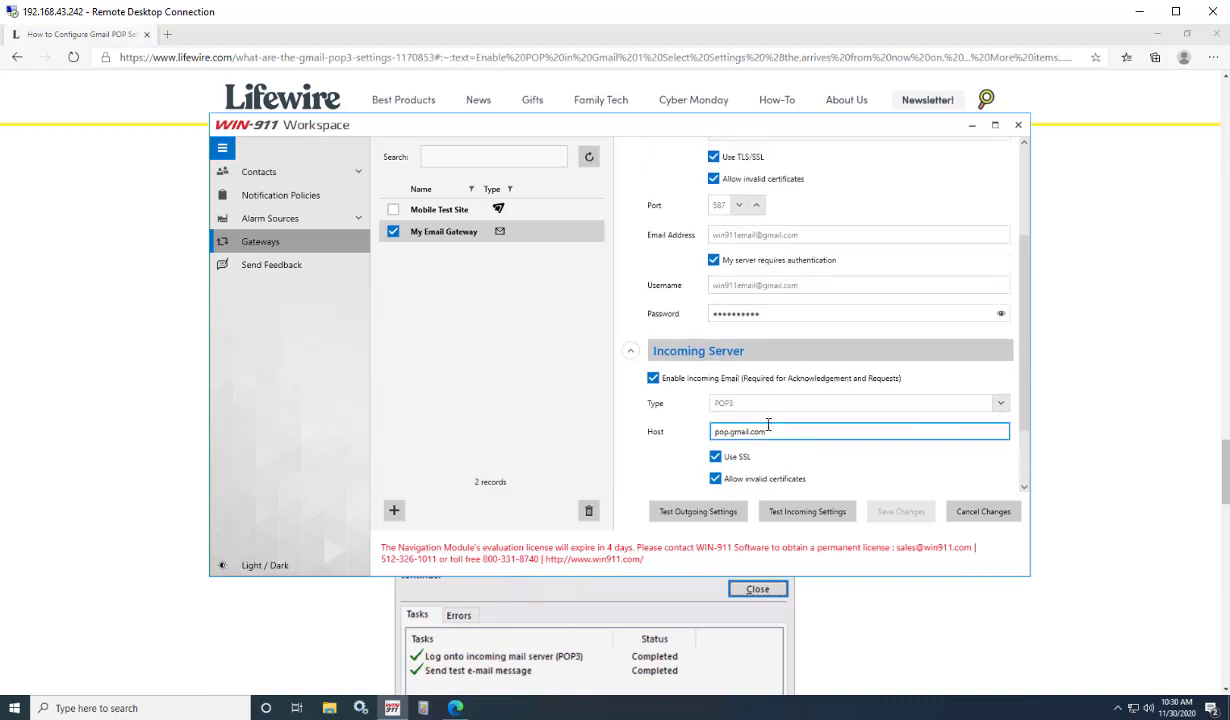
click(810, 287)
click(755, 313)
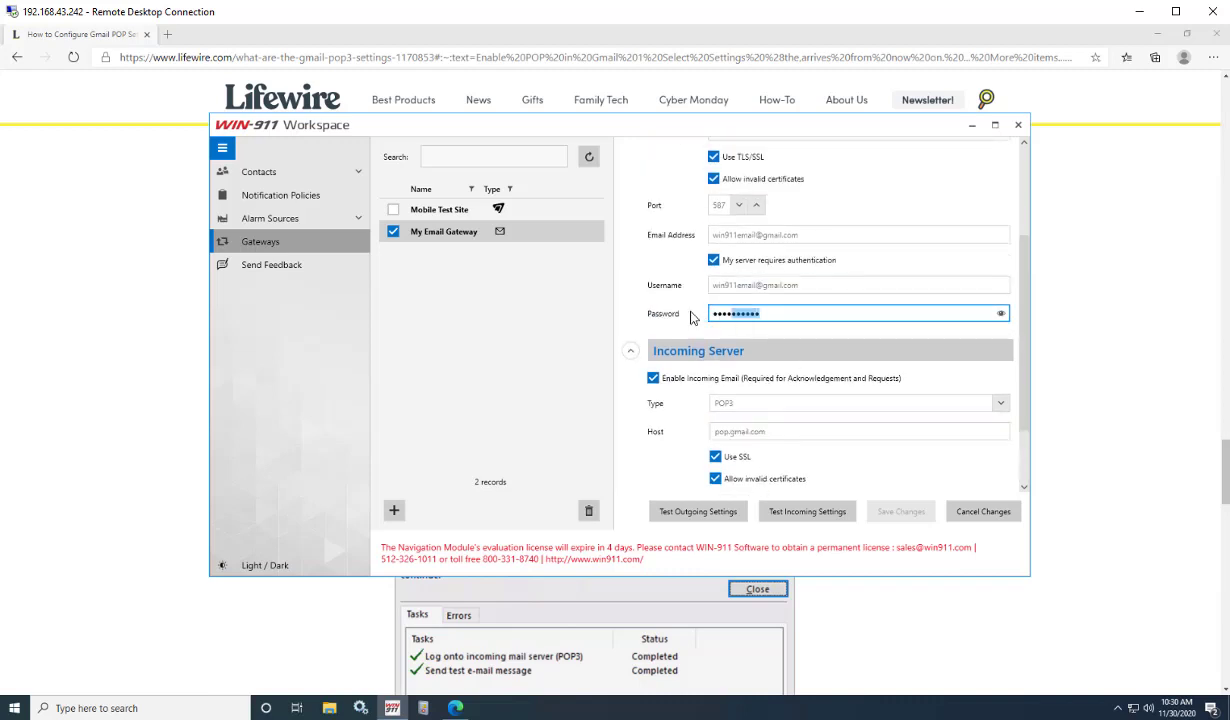
scroll(731, 395, down, 1)
scroll(641, 437, up, 2)
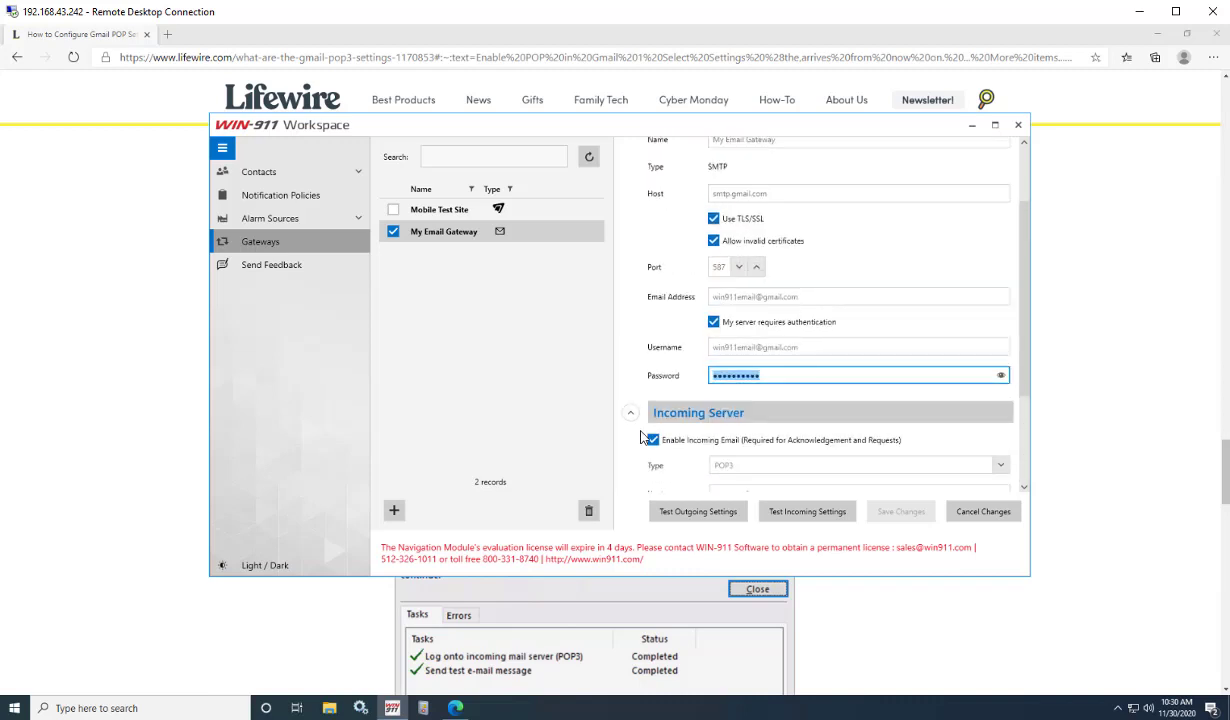